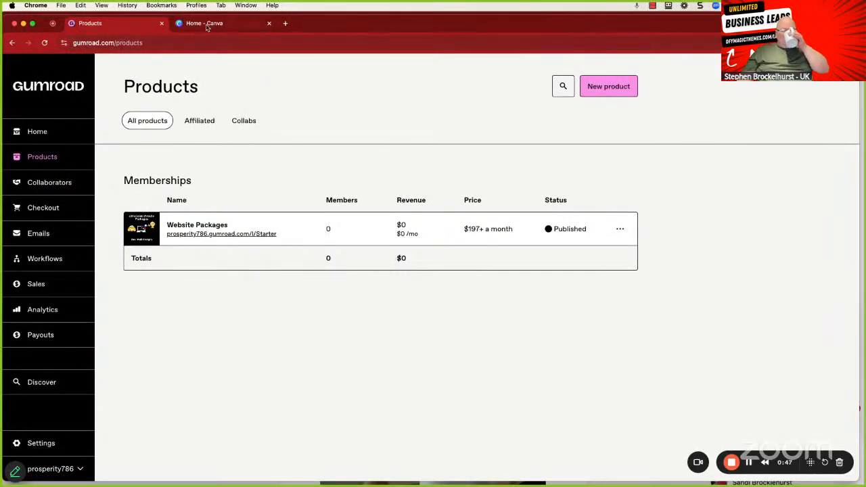
- Start a new Membership product and name it "AI Google Reply"
left_click(607, 94)
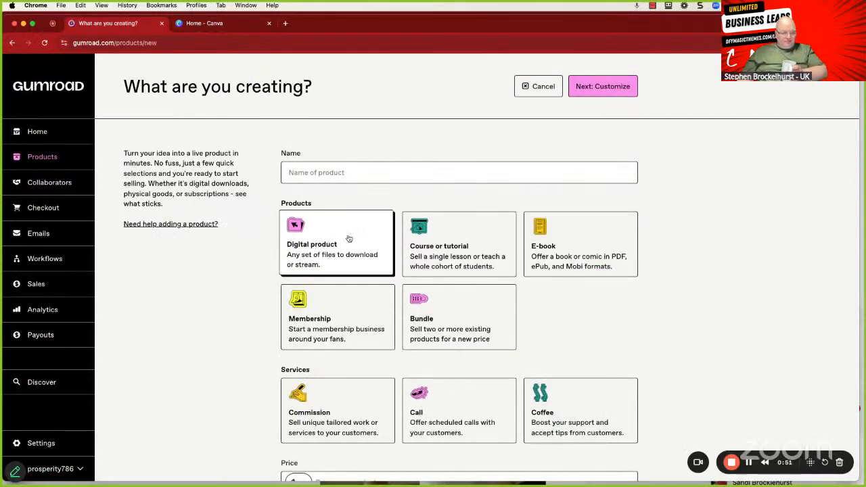
scroll(348, 238, "down", 2)
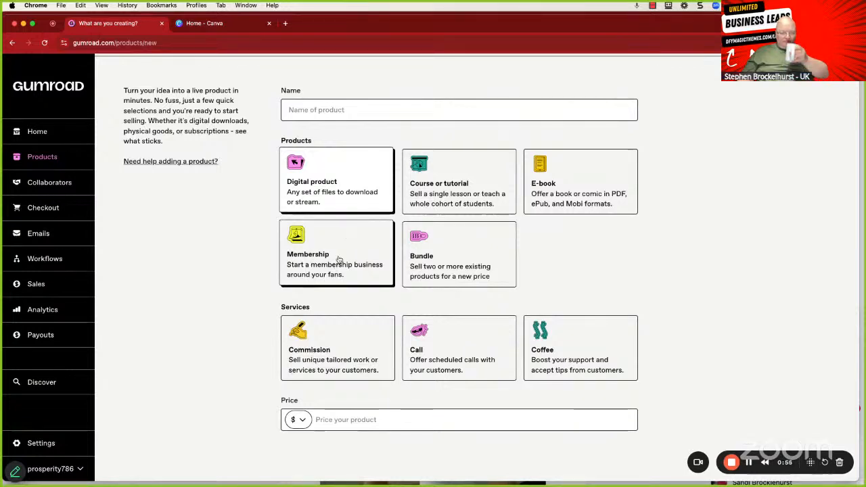
left_click(334, 258)
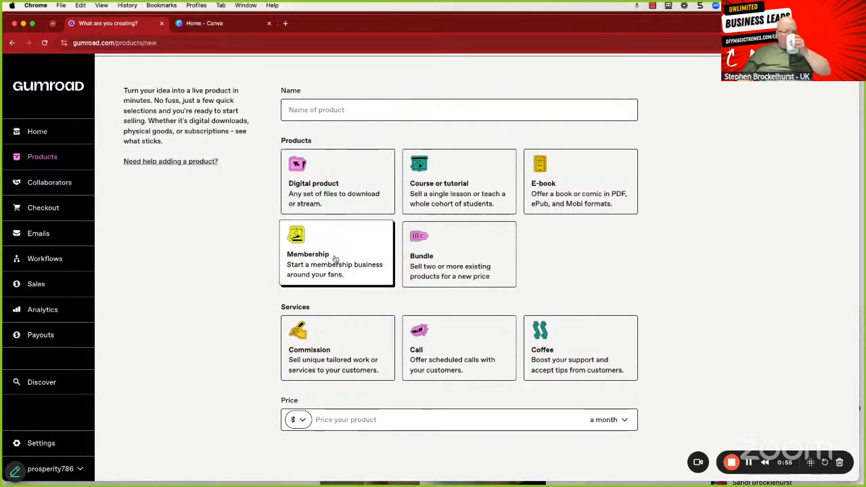
left_click(328, 110)
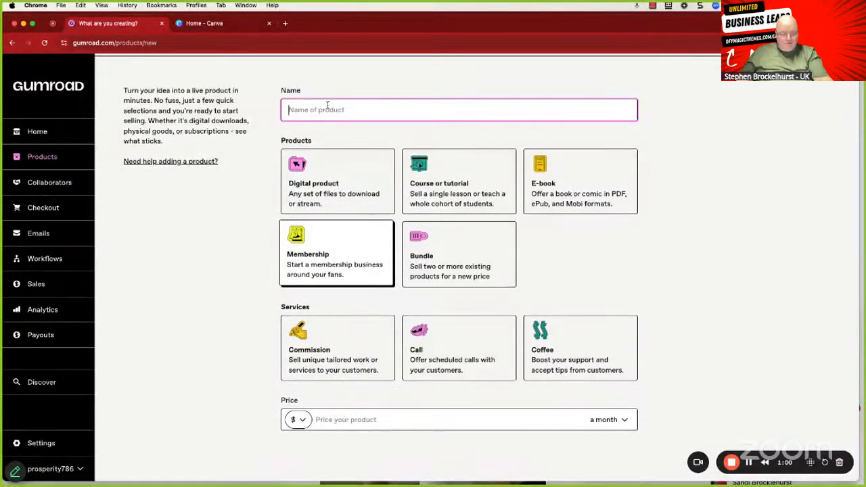
type("AI Google Reply")
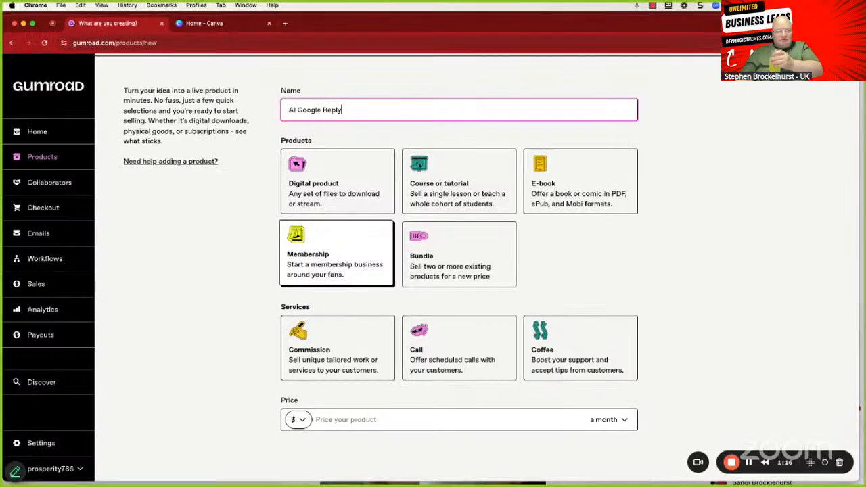
- Set the membership price to 499 a month in US Dollars
left_click(348, 420)
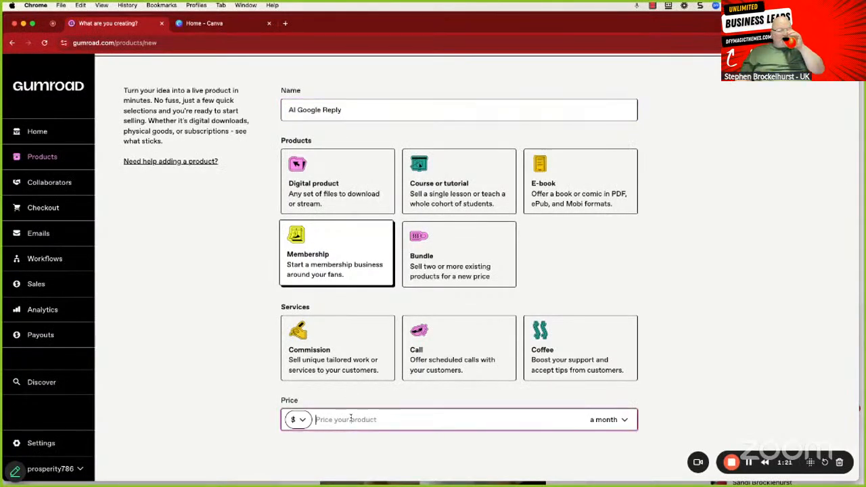
type("499")
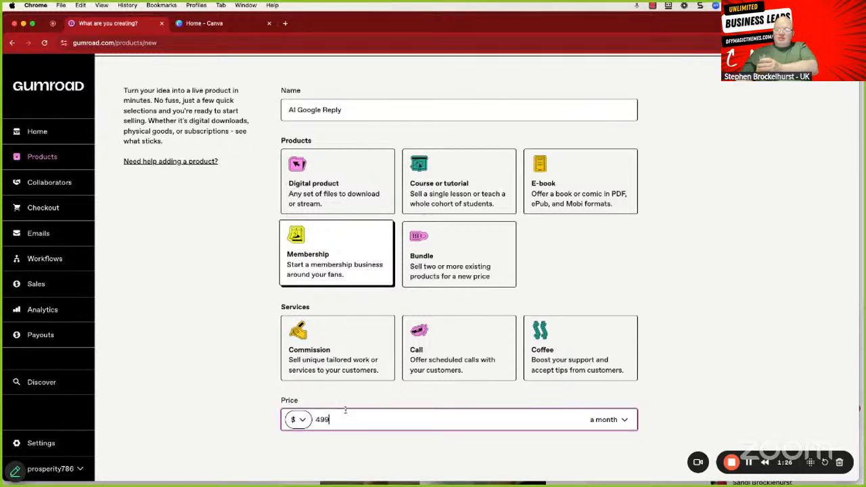
left_click(298, 419)
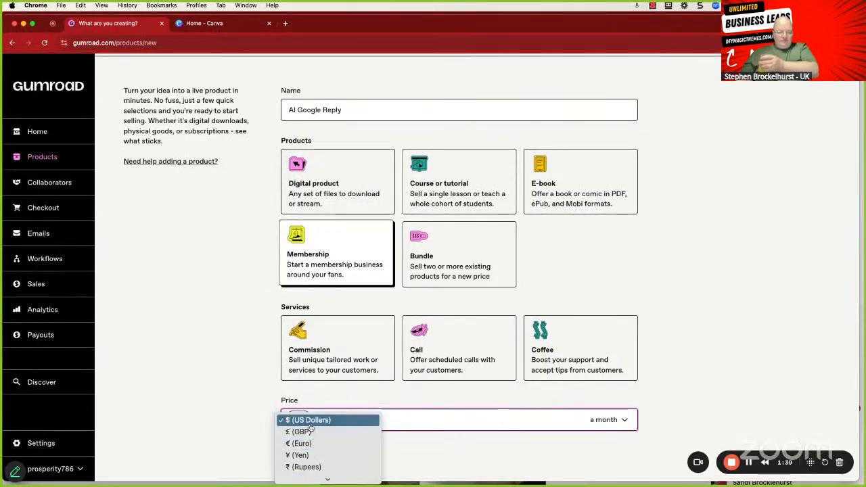
left_click(310, 420)
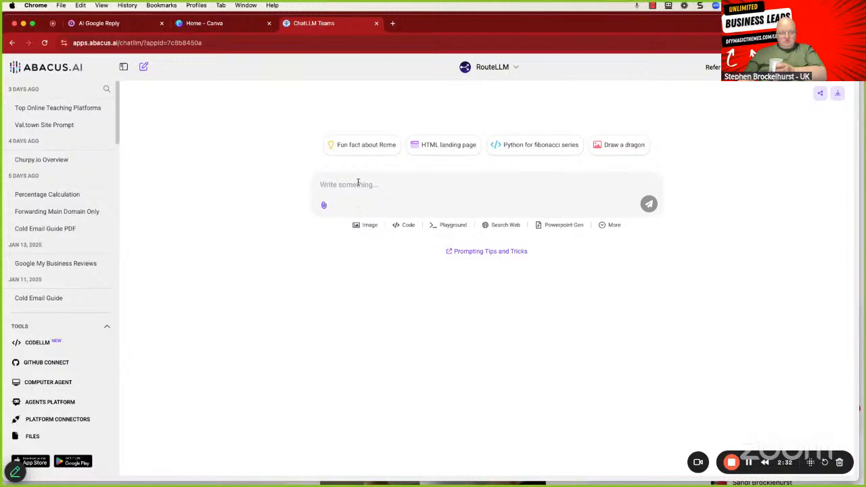
- In Abacus.AI ChatLLM, request Aida-system sales copy for AI Google Reply, which replies to customers leaving Google reviews, and read through the reply
type("I have a product called AI Google Reply which replies to people / customers leaving google reviews. I need sales copy using the Aida system for this product.")
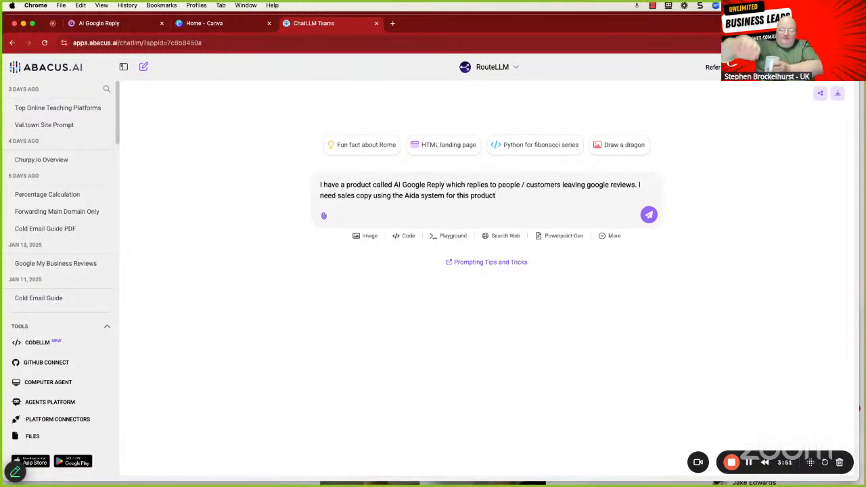
key("Return")
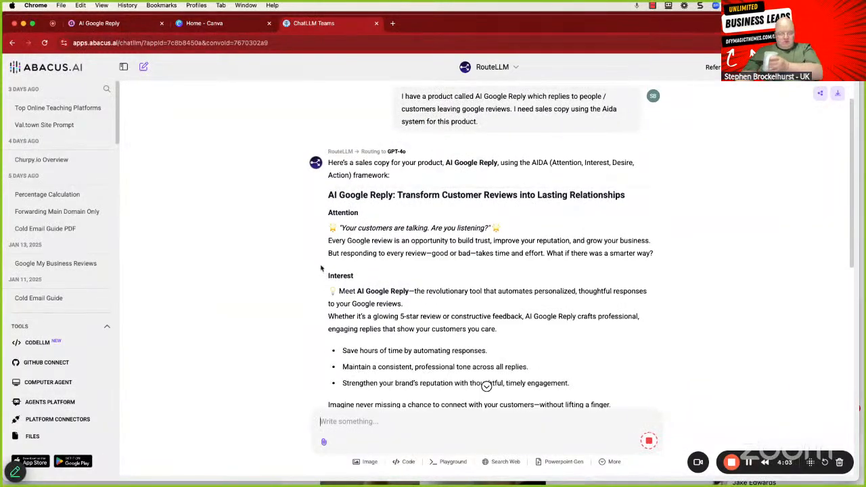
scroll(379, 265, "down", 3)
scroll(386, 266, "down", 9)
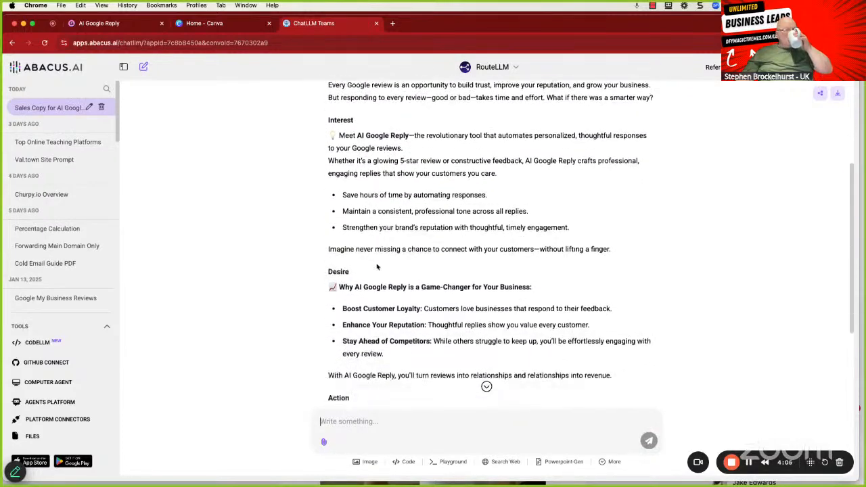
scroll(377, 266, "up", 10)
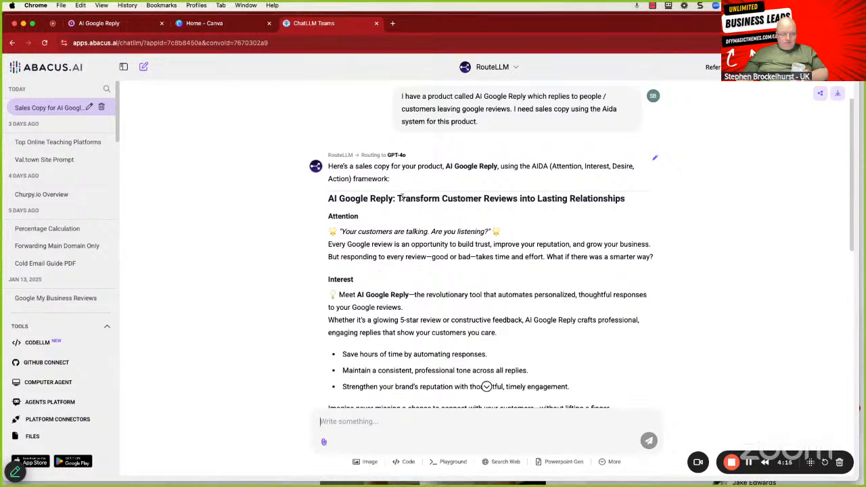
- Copy the headline "Transform Customer Reviews into Lasting Relationships" from the chat reply into the Gumroad product description
left_click_drag(399, 199, 638, 199)
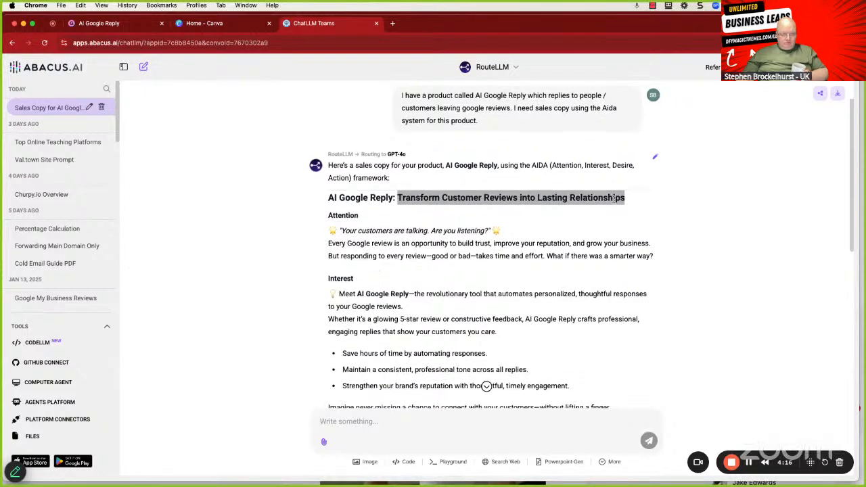
right_click(615, 201)
left_click(625, 219)
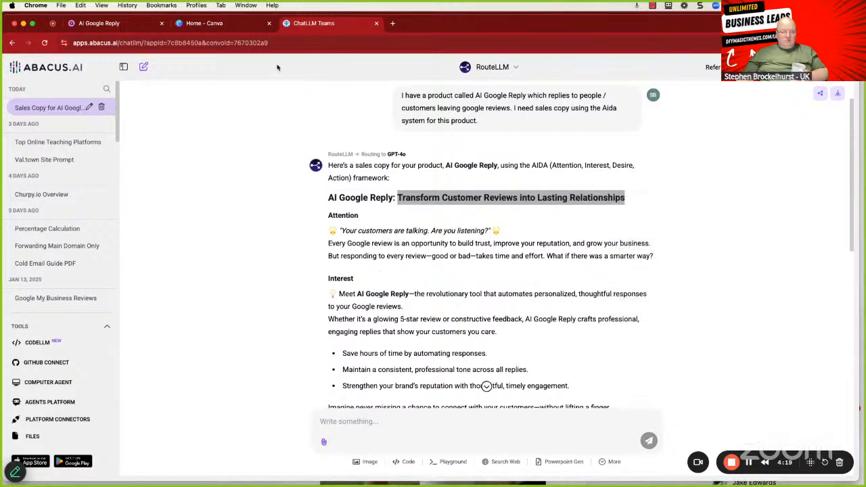
left_click(134, 25)
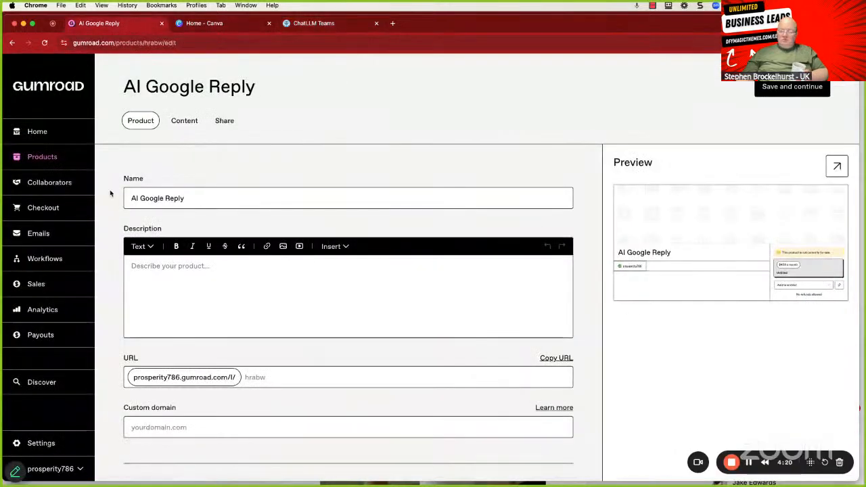
right_click(166, 269)
left_click(193, 332)
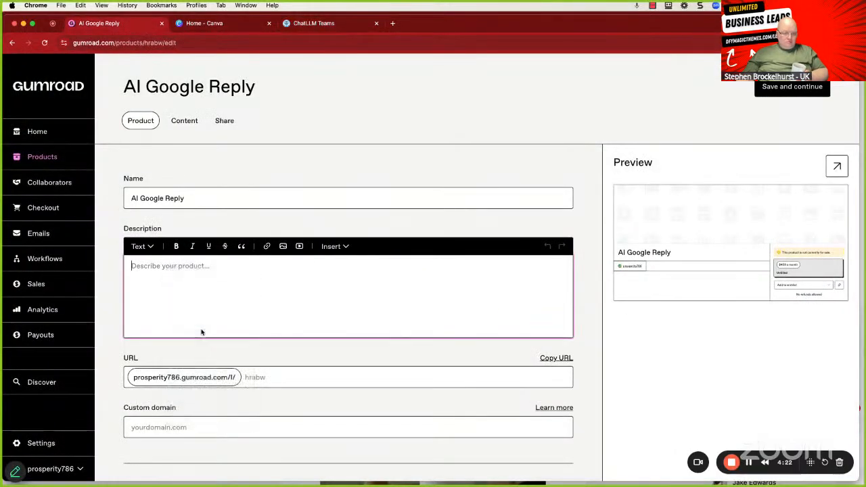
- Format the description's headline as a bold Title and start a new line below it
left_click_drag(338, 273, 88, 277)
left_click(137, 248)
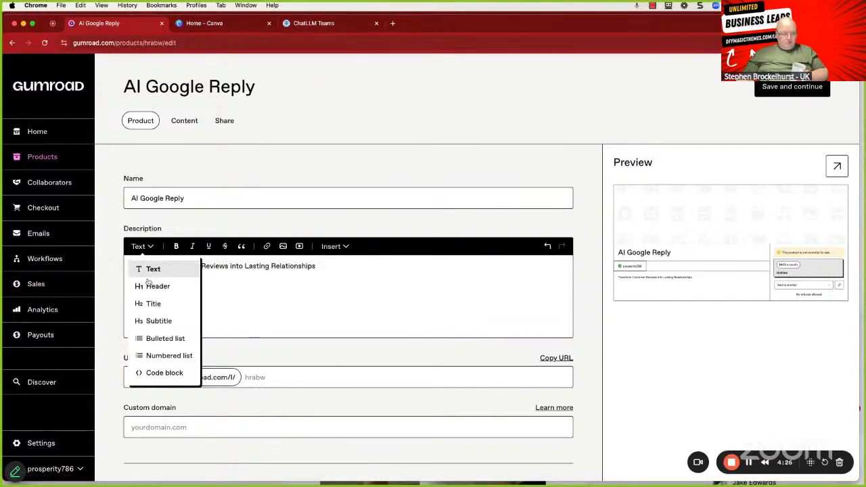
left_click(149, 303)
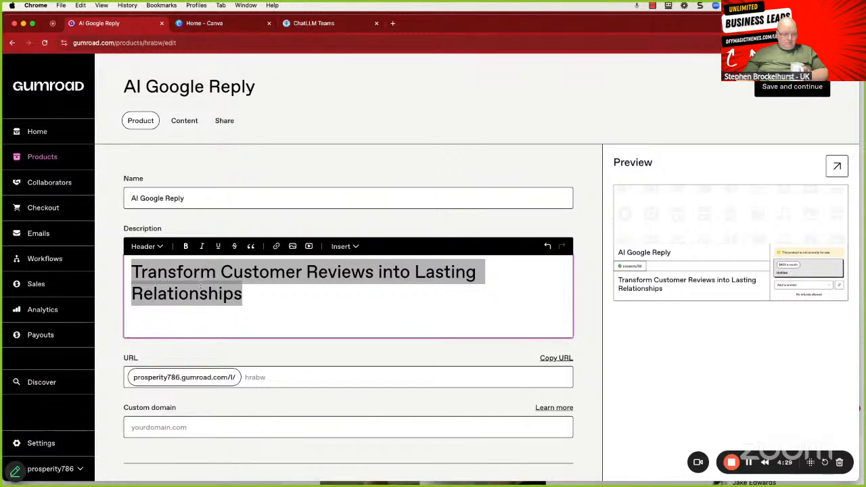
left_click(150, 246)
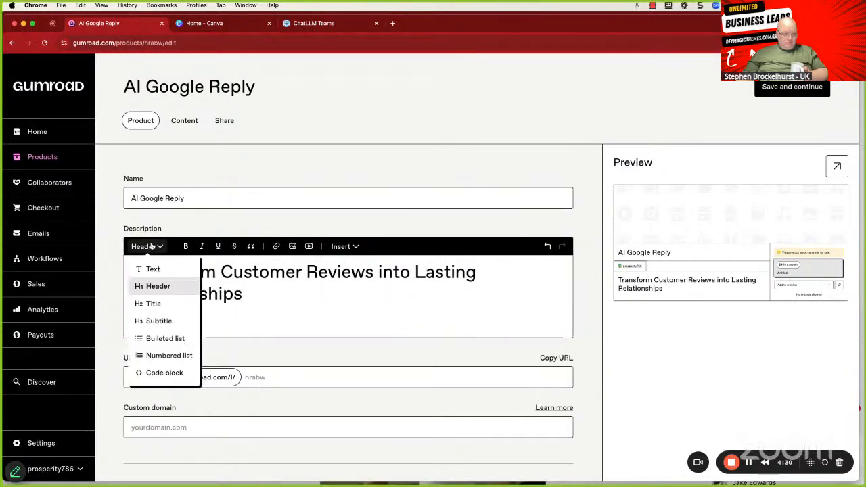
left_click(152, 303)
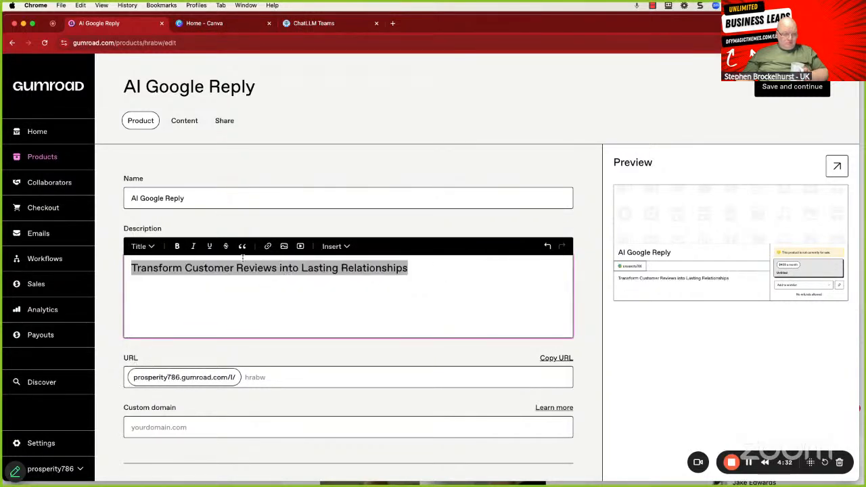
left_click(176, 246)
left_click(431, 267)
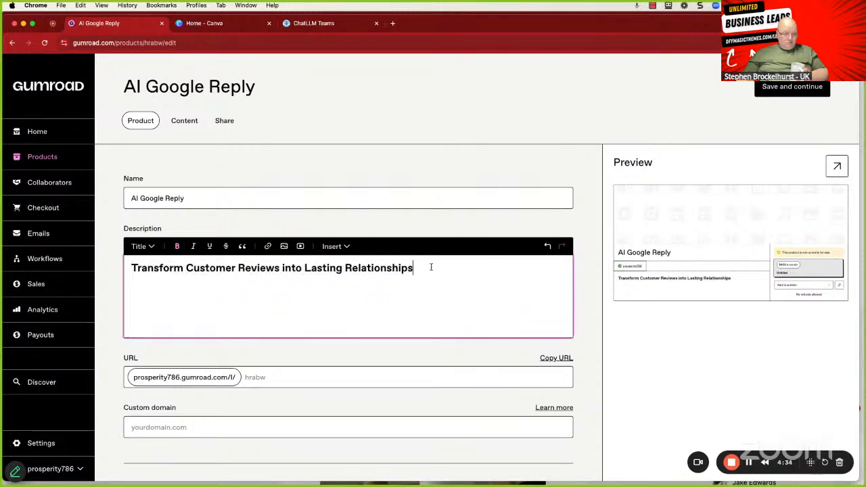
key("Return")
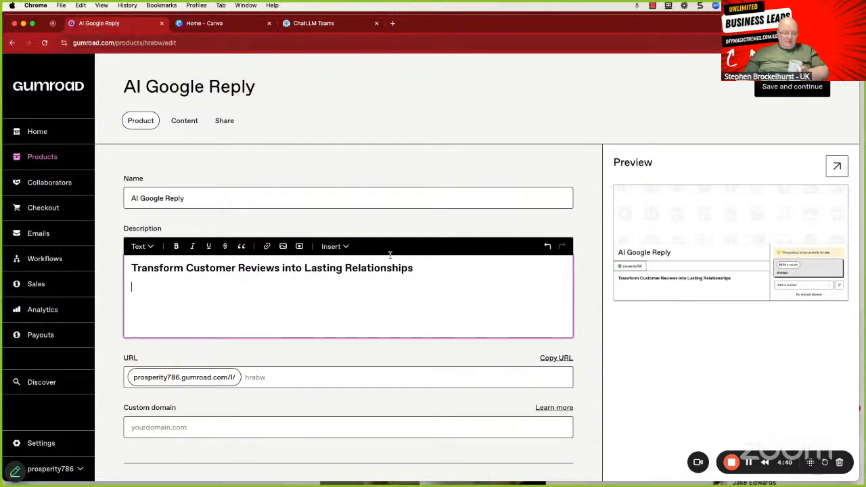
- Copy the sales copy from "Attention" through "show them you're listening" in ChatLLM and paste it below the headline in the Gumroad description
left_click(334, 23)
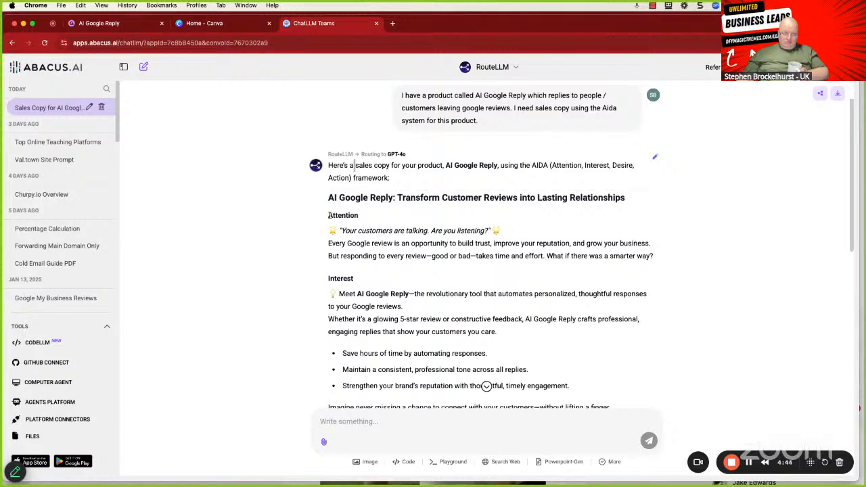
left_click_drag(329, 215, 551, 316)
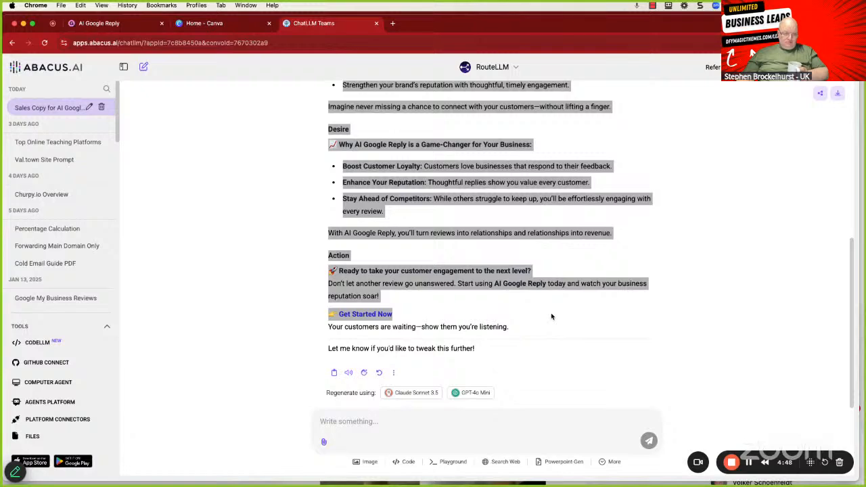
left_click_drag(551, 316, 548, 332)
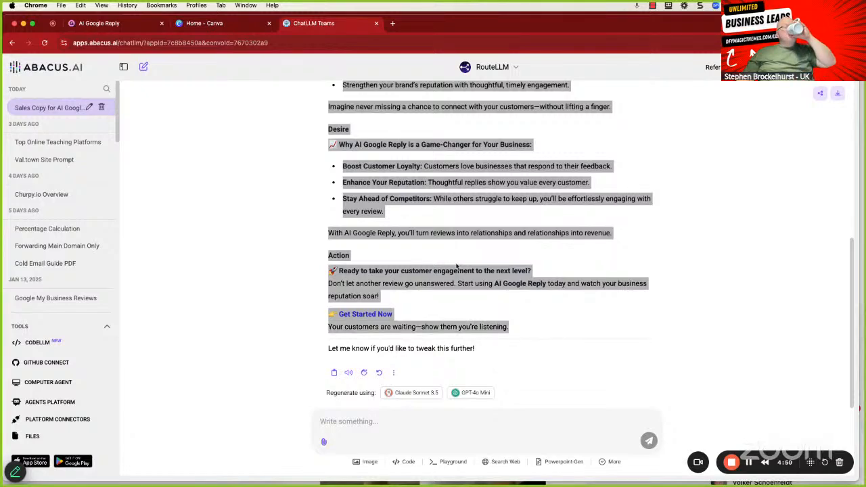
right_click(410, 182)
left_click(426, 202)
left_click(98, 23)
right_click(190, 300)
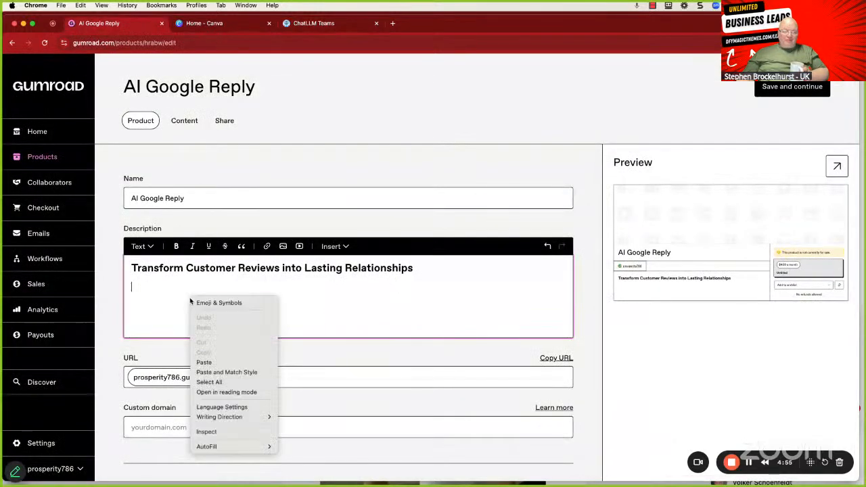
left_click(202, 362)
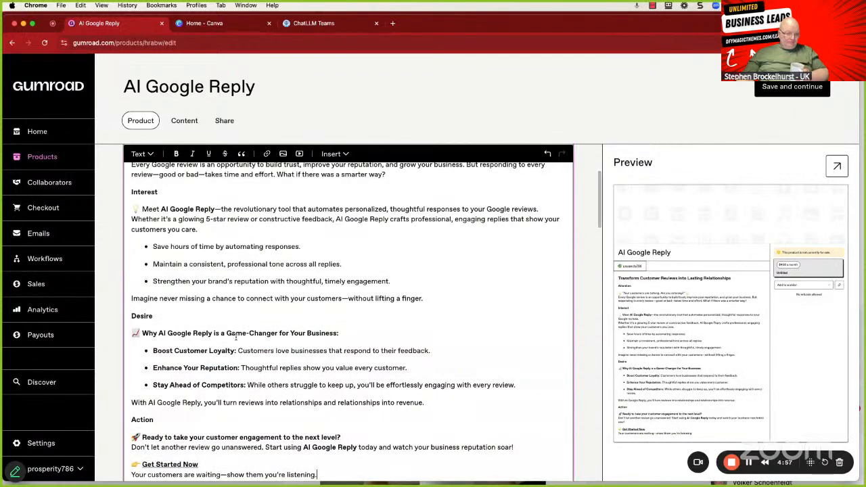
- Delete the "Interest" label and its empty line from the description
scroll(203, 334, "up", 10)
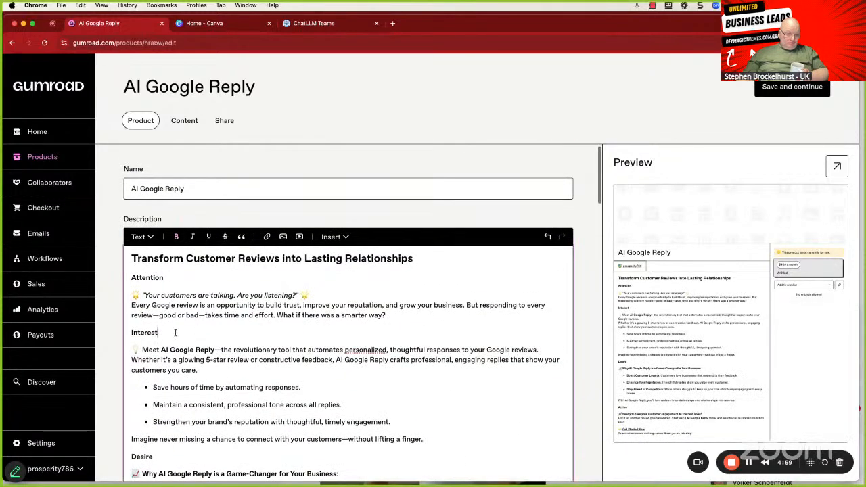
left_click_drag(175, 333, 117, 332)
key("BackSpace")
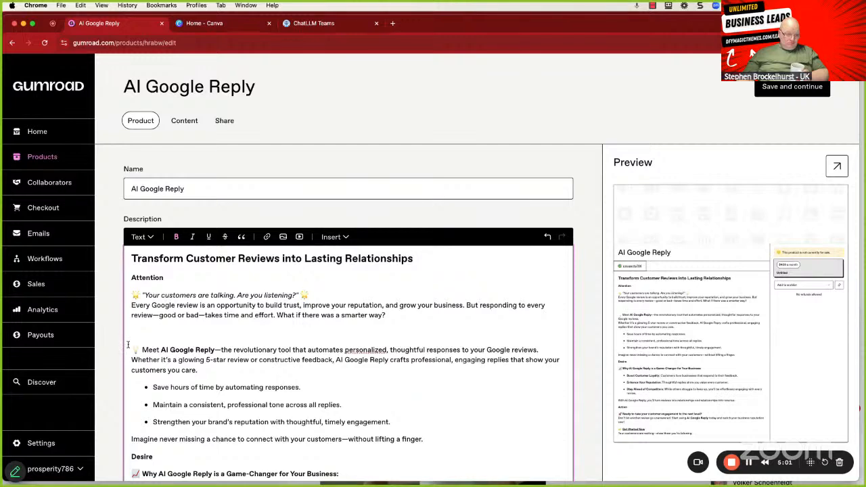
key("BackSpace")
- Delete the "Desire" and "Action" labels from the description, leaving their blank lines in place
scroll(140, 350, "down", 3)
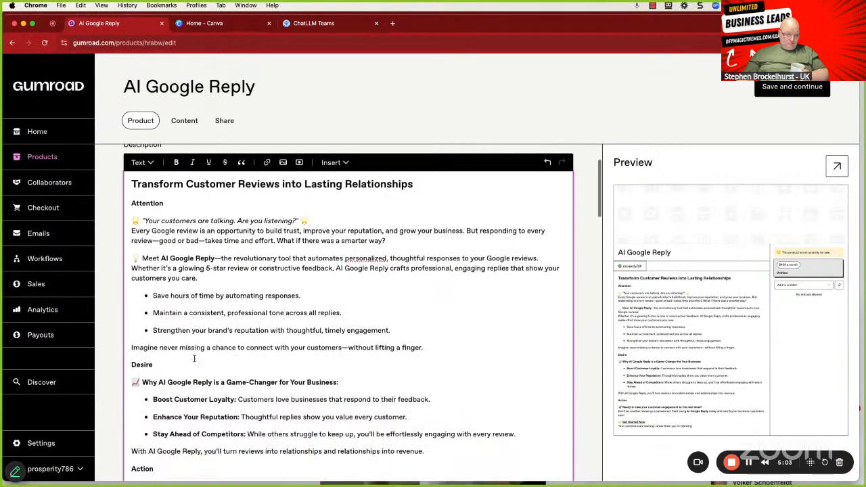
left_click_drag(156, 365, 112, 366)
key("BackSpace")
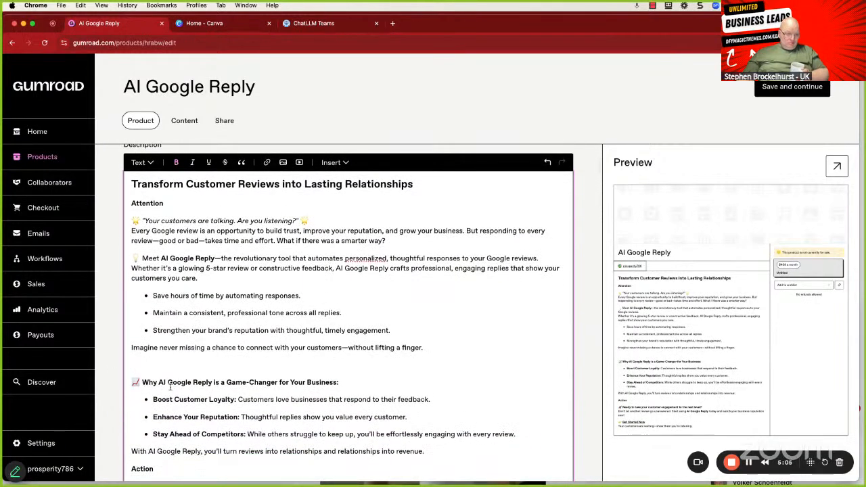
scroll(166, 372, "down", 5)
scroll(161, 358, "up", 2)
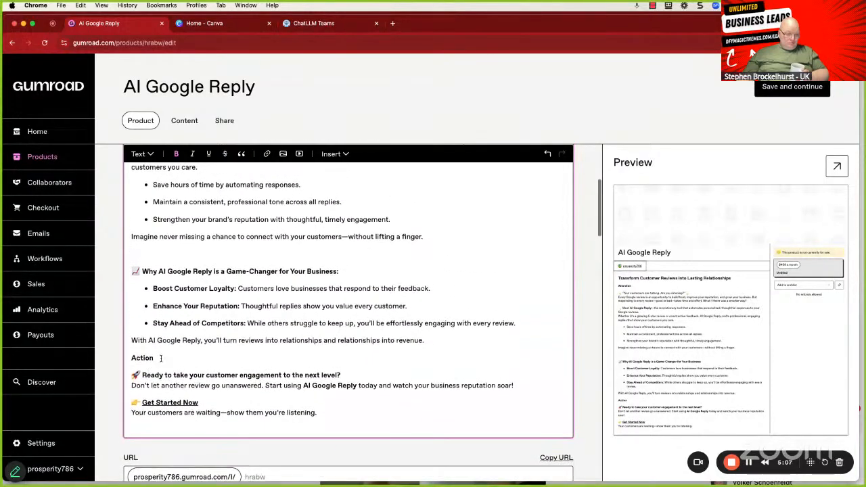
left_click_drag(161, 358, 117, 362)
key("BackSpace")
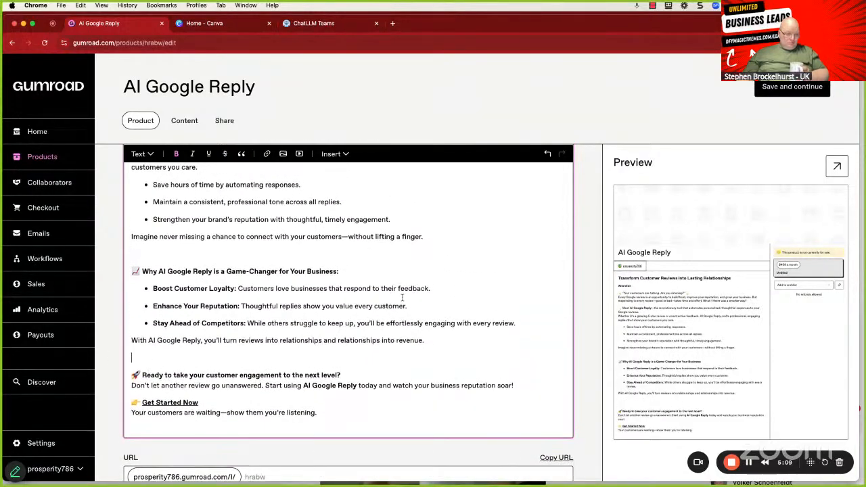
scroll(402, 298, "up", 5)
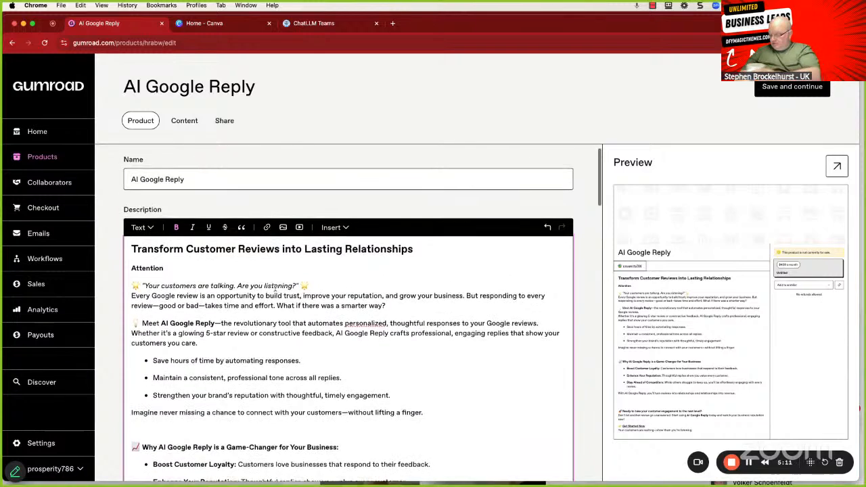
- Set the product's URL ending to aigooglereply and save the product
scroll(276, 287, "down", 2)
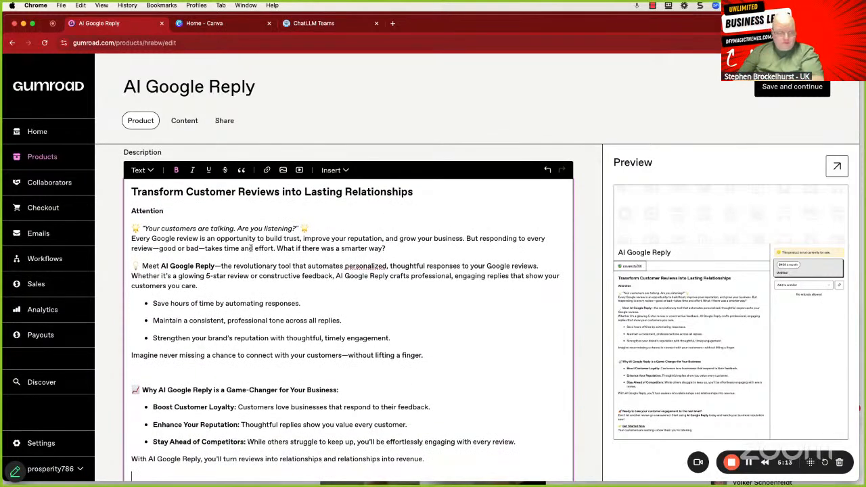
scroll(119, 240, "down", 8)
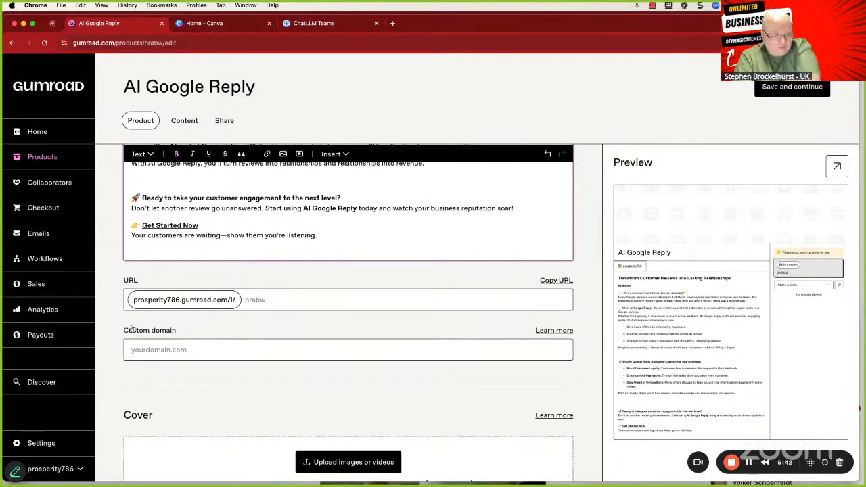
left_click(279, 302)
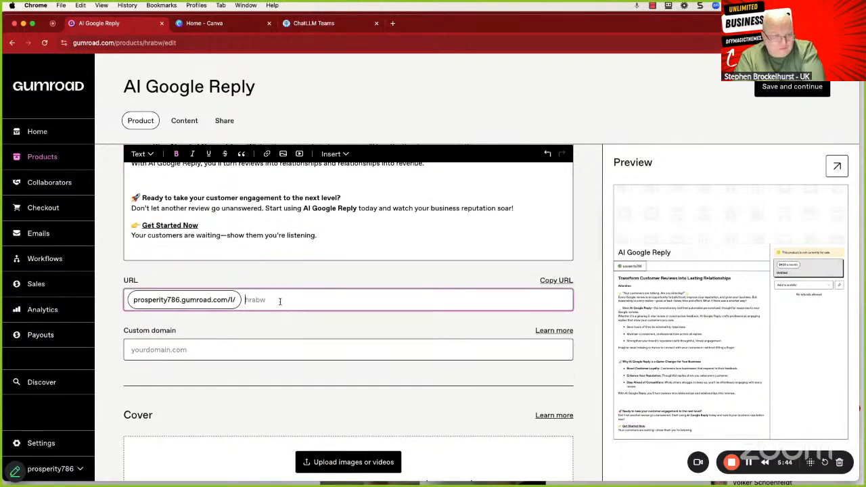
type("aigooglereply")
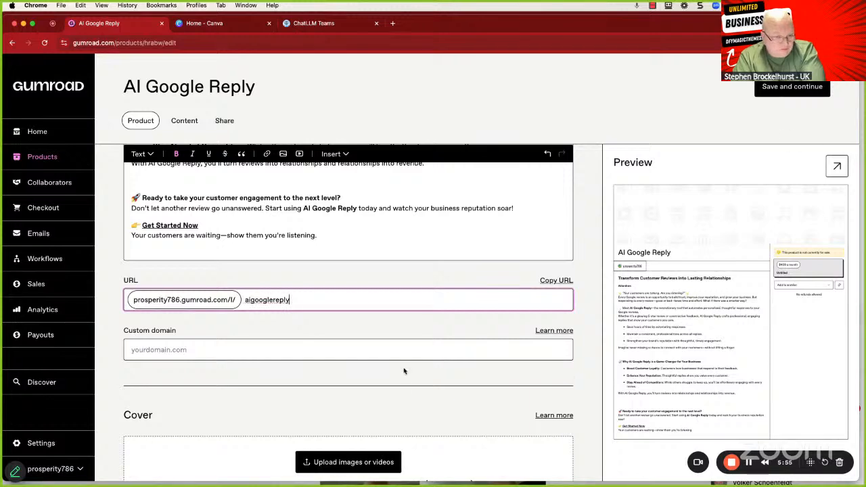
scroll(248, 320, "down", 2)
scroll(248, 320, "down", 3)
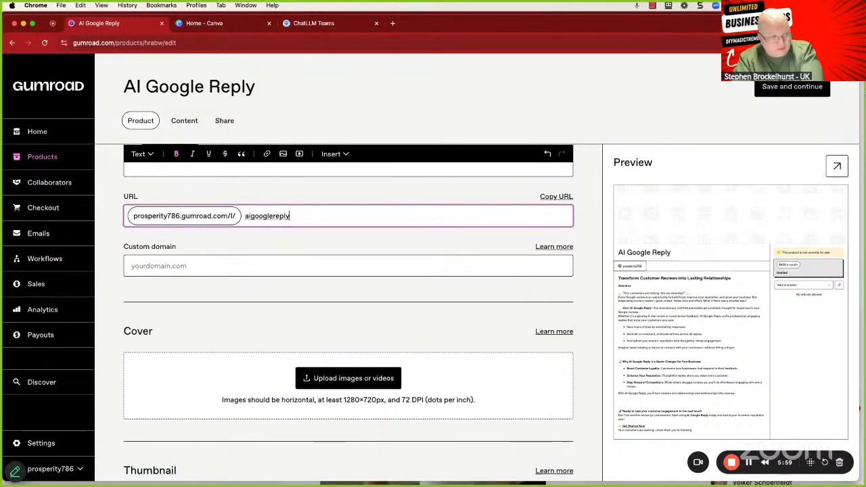
left_click(791, 86)
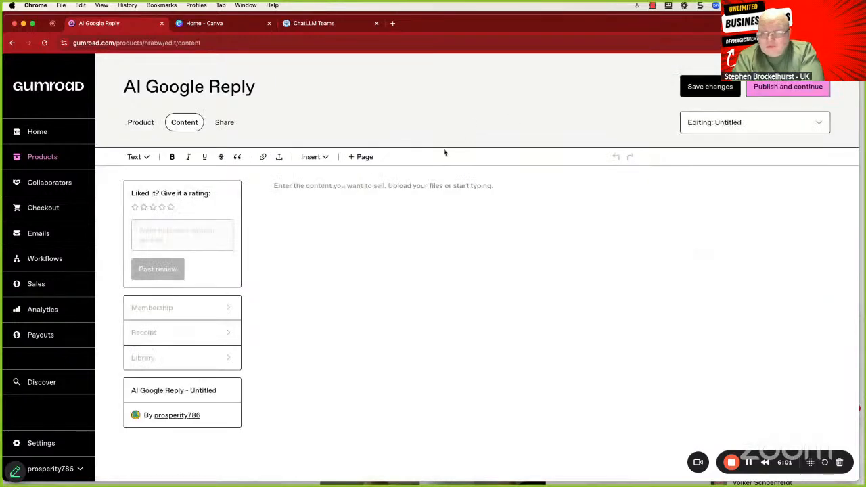
- Return to the product details and check the Cover section's image requirements and the product title, glancing at Canva
left_click(140, 122)
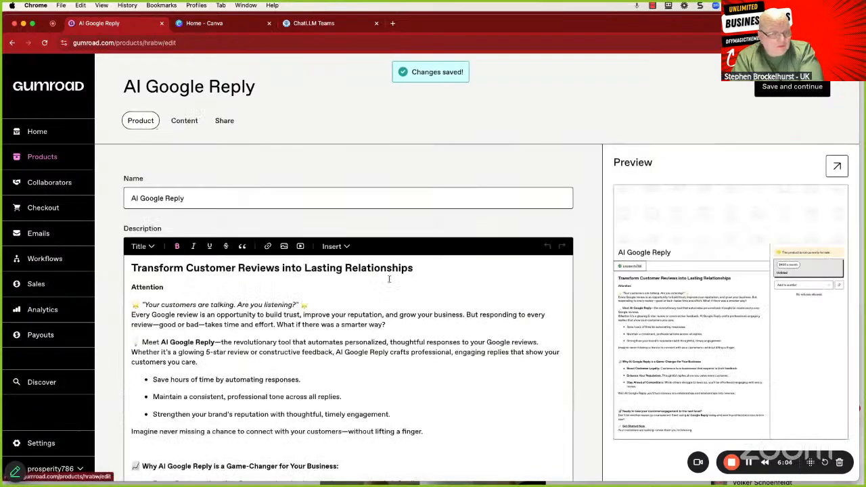
scroll(386, 279, "down", 5)
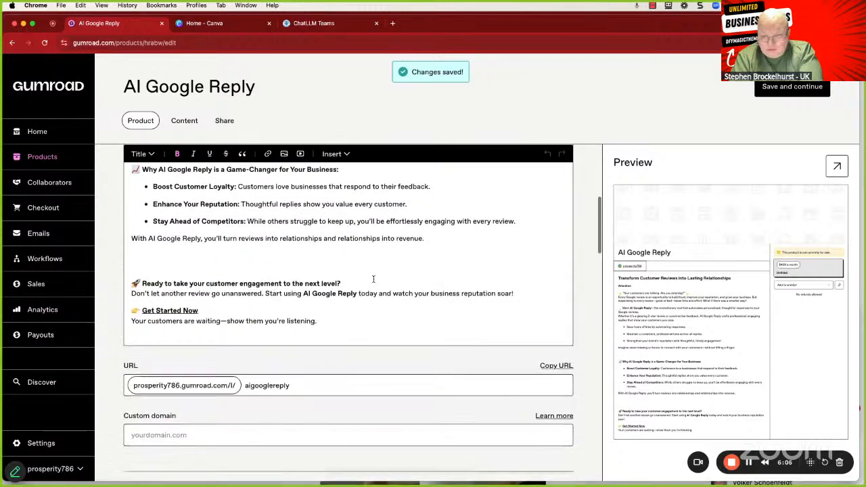
scroll(379, 281, "down", 4)
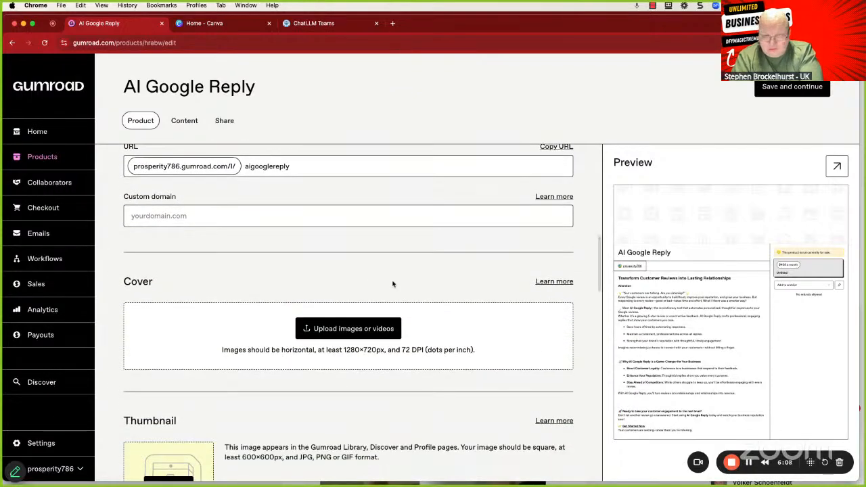
scroll(393, 284, "down", 1)
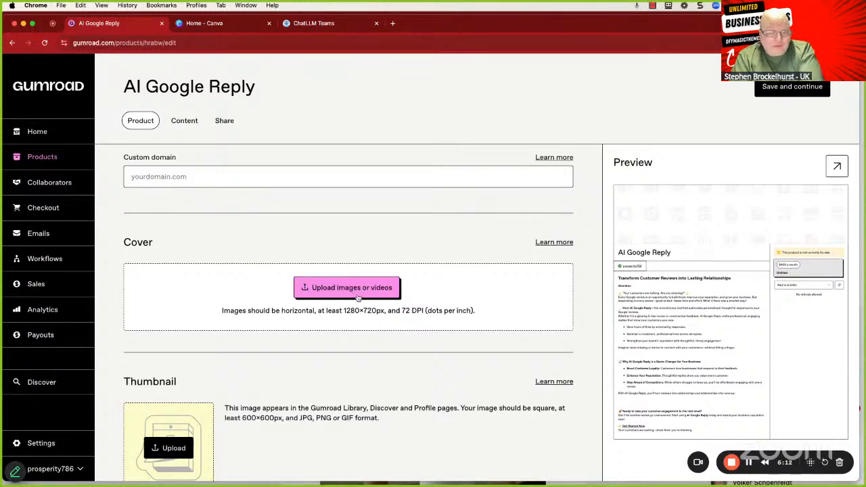
scroll(357, 297, "down", 1)
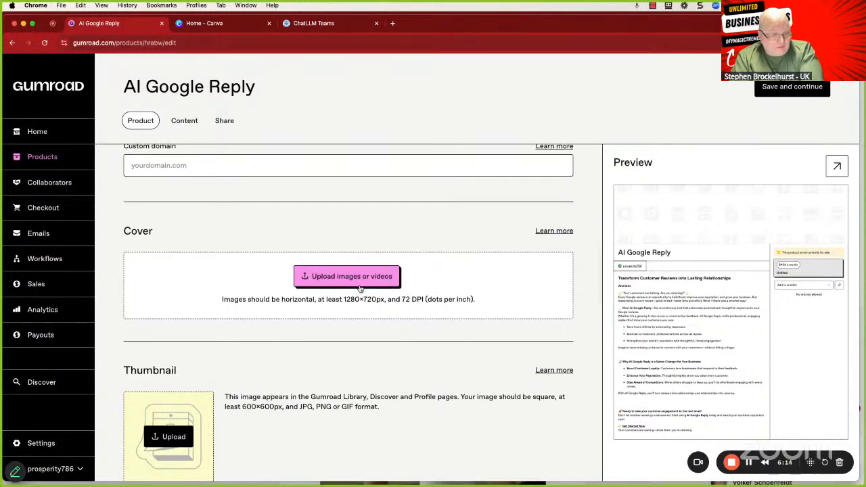
scroll(357, 236, "up", 10)
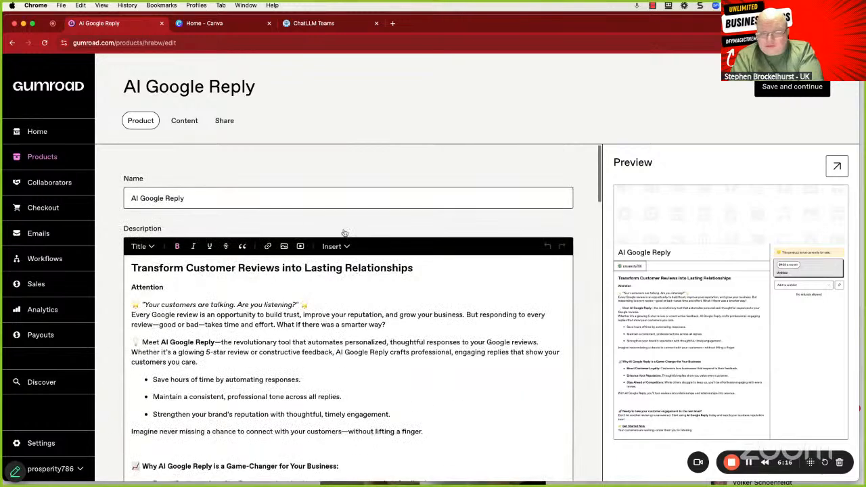
left_click_drag(273, 93, 113, 89)
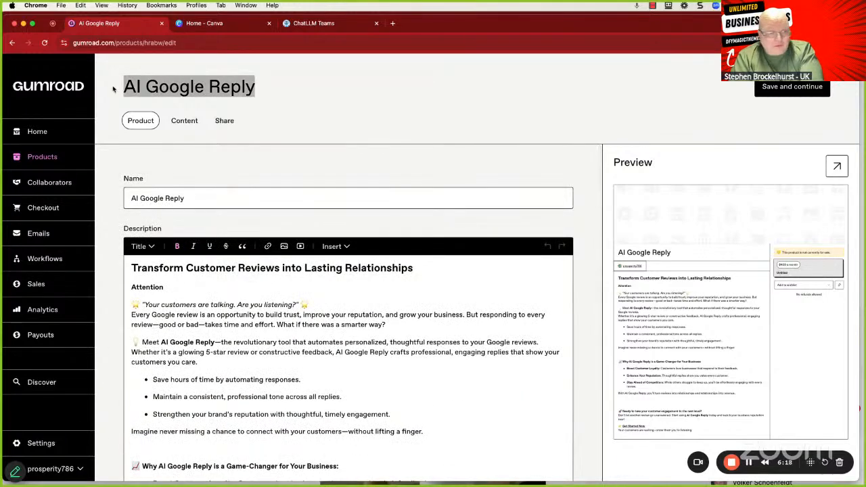
left_click(200, 23)
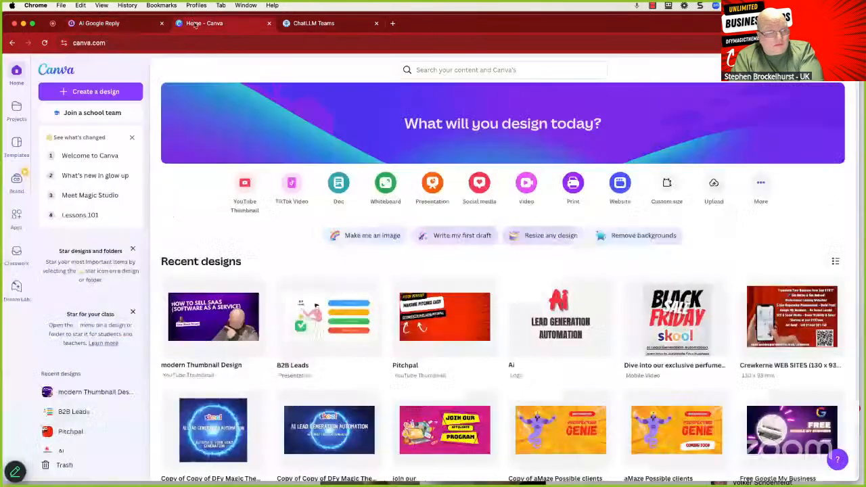
left_click(105, 24)
scroll(208, 175, "down", 1)
scroll(208, 176, "down", 10)
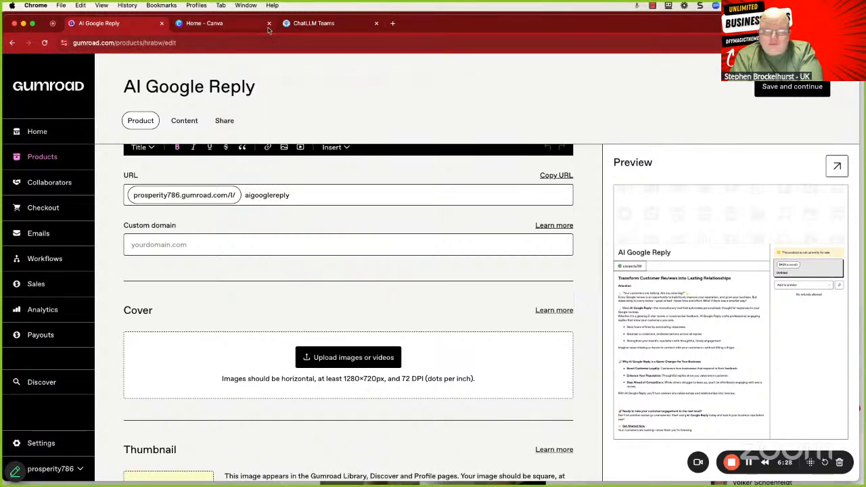
- Switch to Canva, create a YouTube Thumbnail design and apply the blue White Red Minimalist Breaking News template
left_click(242, 32)
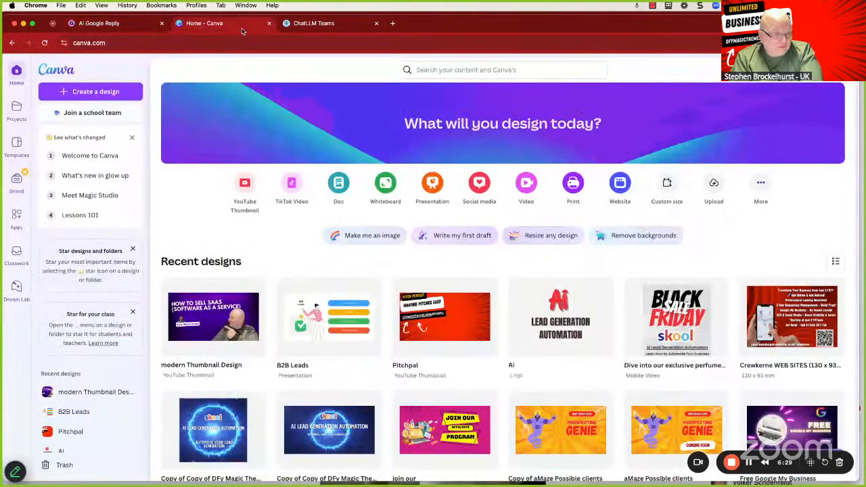
left_click(245, 184)
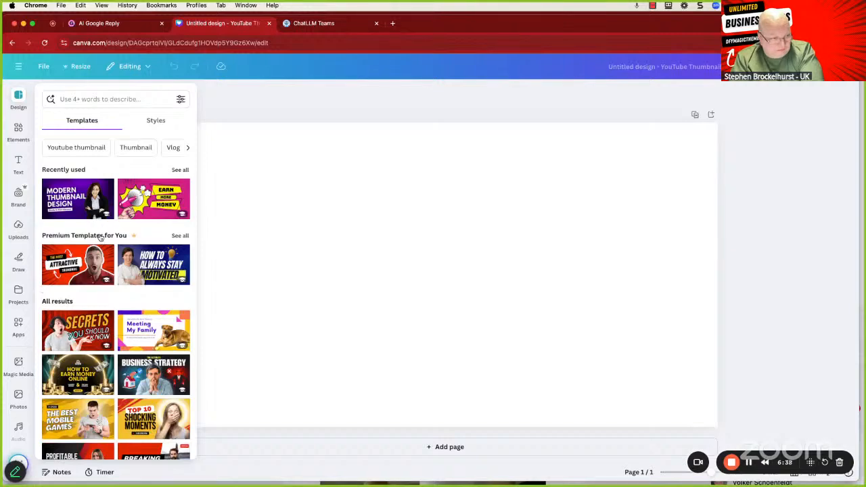
scroll(100, 238, "down", 1)
scroll(97, 237, "down", 10)
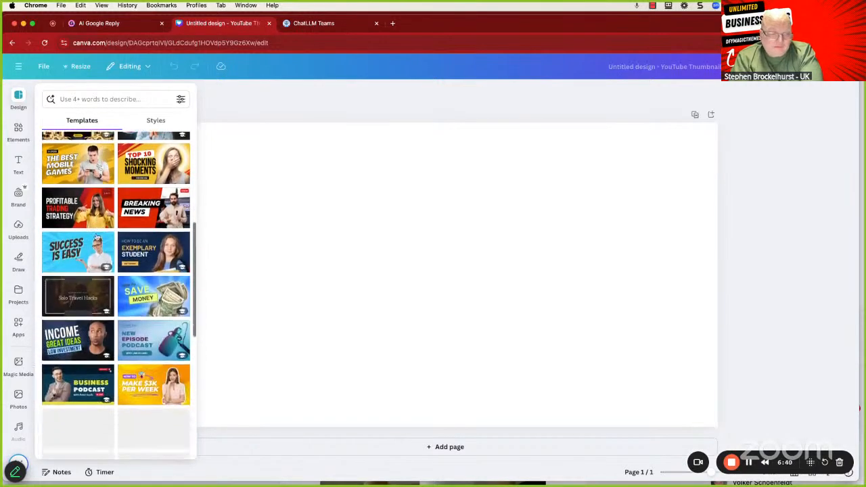
scroll(97, 238, "down", 1)
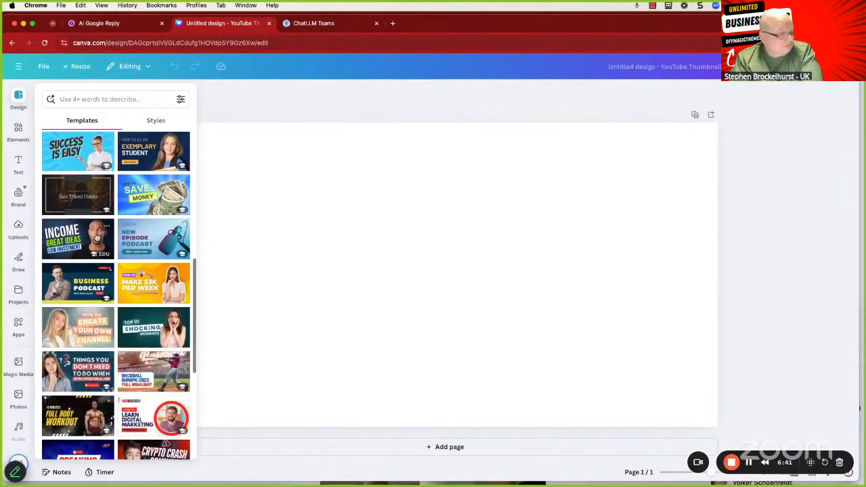
scroll(98, 238, "down", 6)
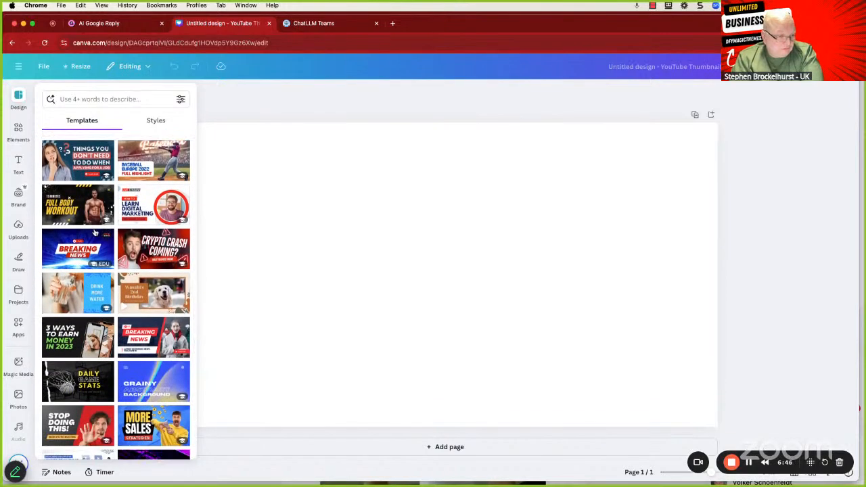
left_click(80, 250)
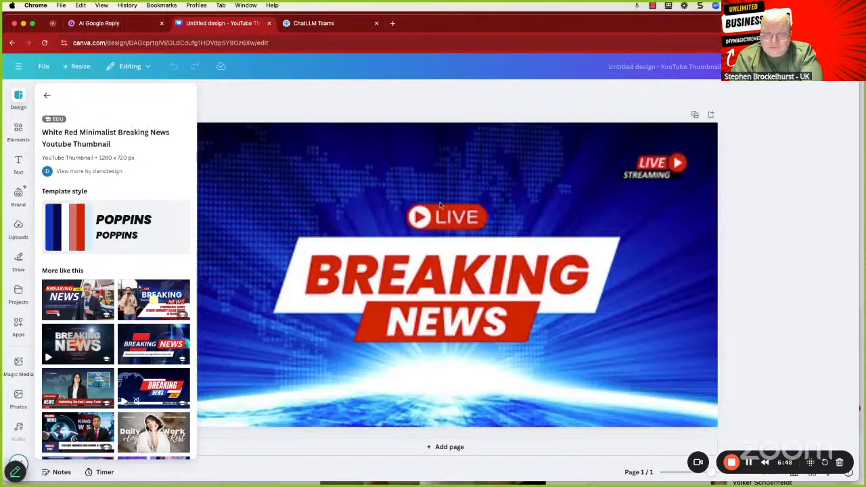
- Replace the thumbnail's wording with AI GOOGLE and REPLY, and delete the LIVE and LIVE STREAMING badges
left_click(443, 215)
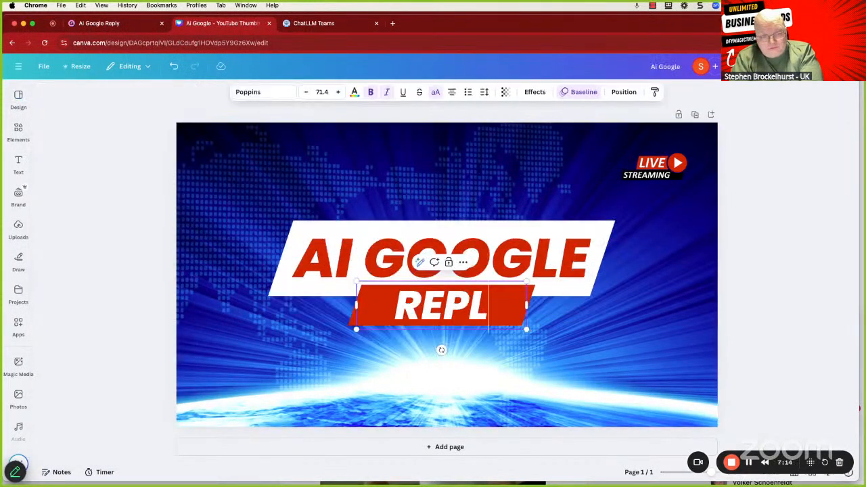
type("Y")
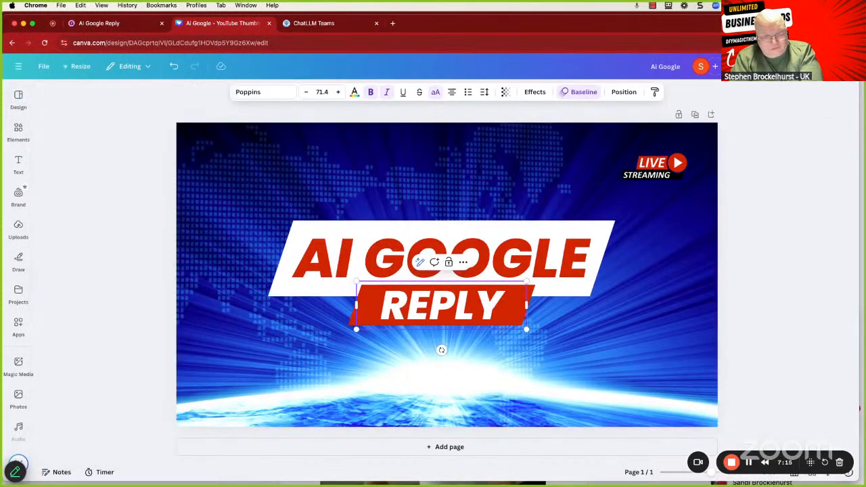
left_click(627, 169)
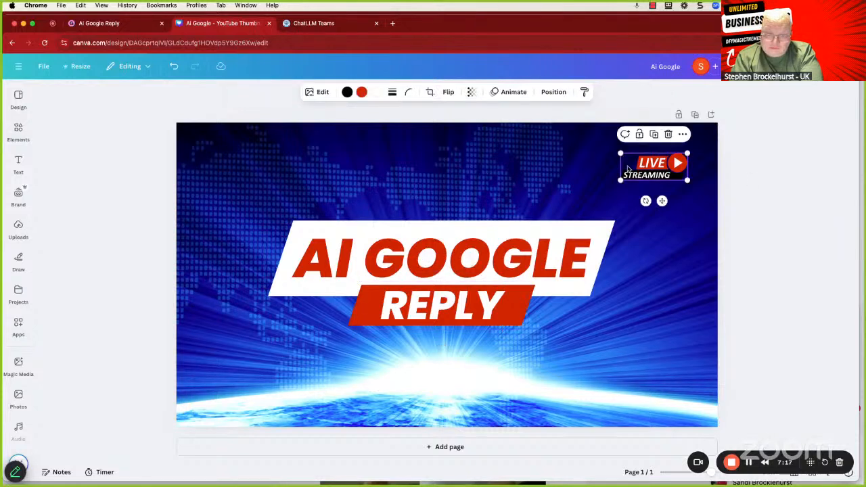
left_click(667, 135)
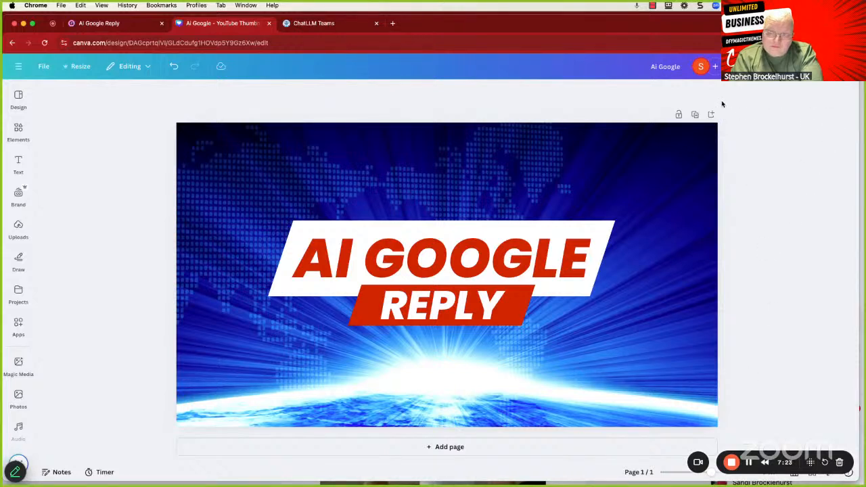
- Download the thumbnail design as an MP4 video
left_click(834, 67)
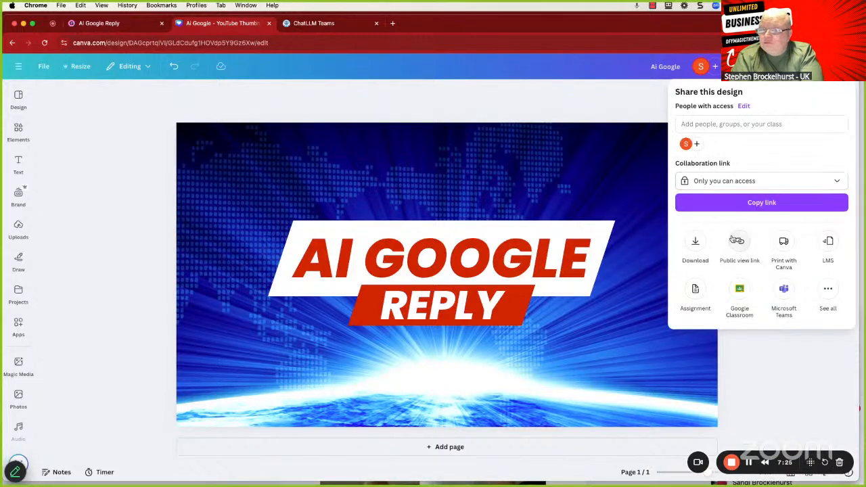
left_click(696, 245)
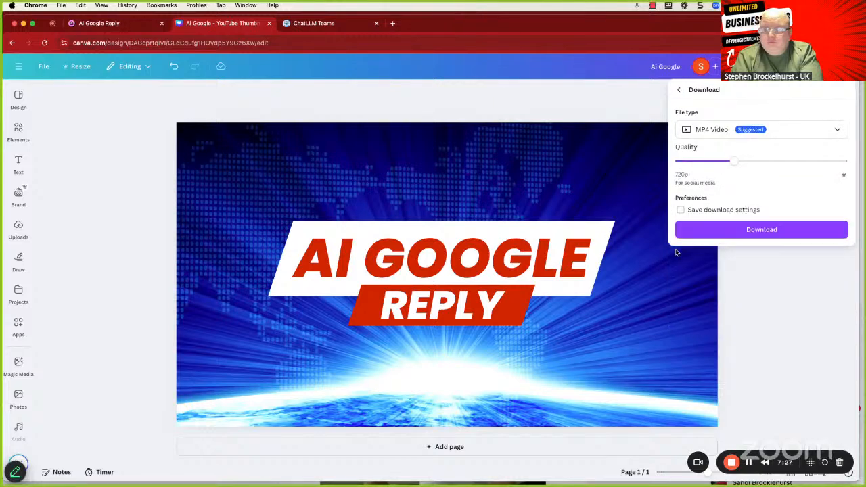
left_click(713, 229)
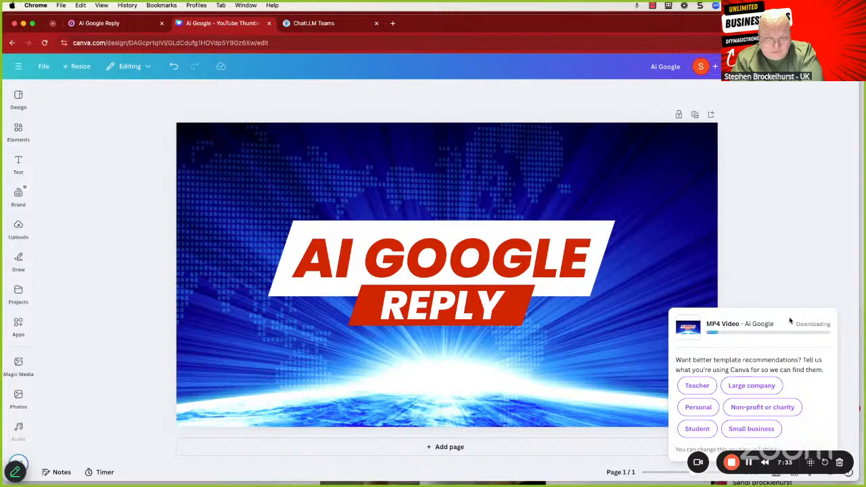
- Download the thumbnail design as a PNG image
left_click(831, 66)
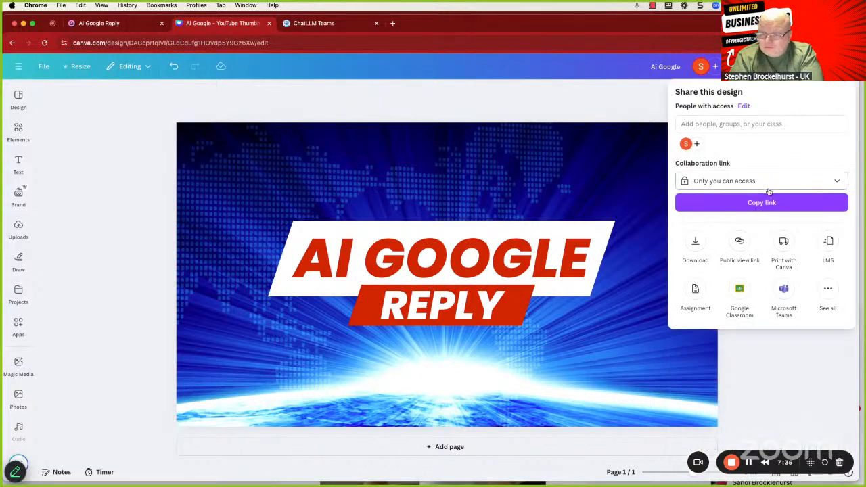
left_click(696, 244)
left_click(712, 129)
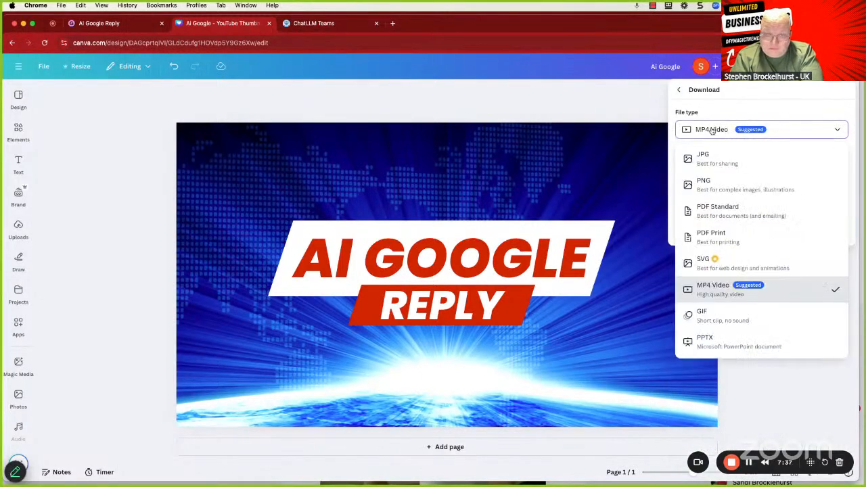
left_click(708, 184)
left_click(740, 308)
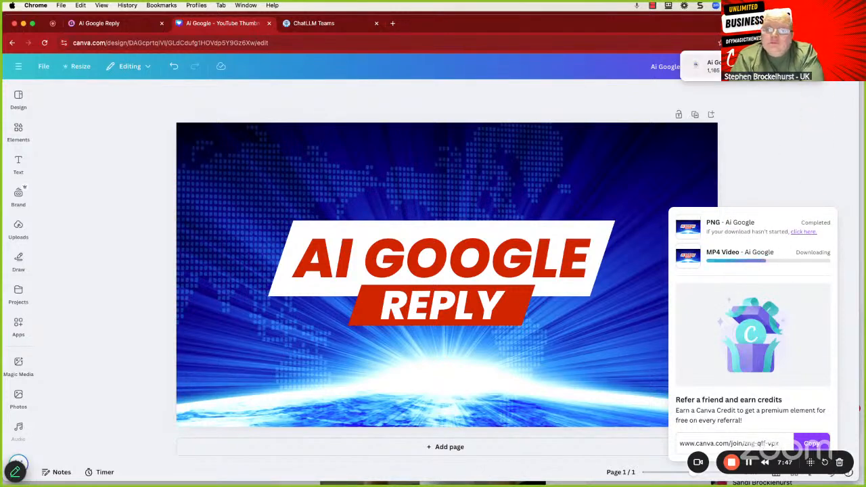
- Show the downloaded Ai Google.png in Finder, move the Finder window aside and return to the Gumroad product's Cover section
left_click(696, 65)
left_click(537, 133)
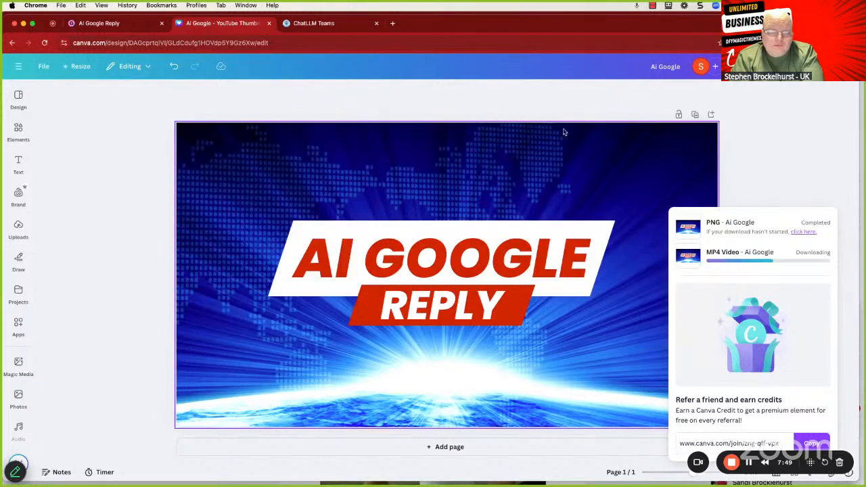
key("super+Tab")
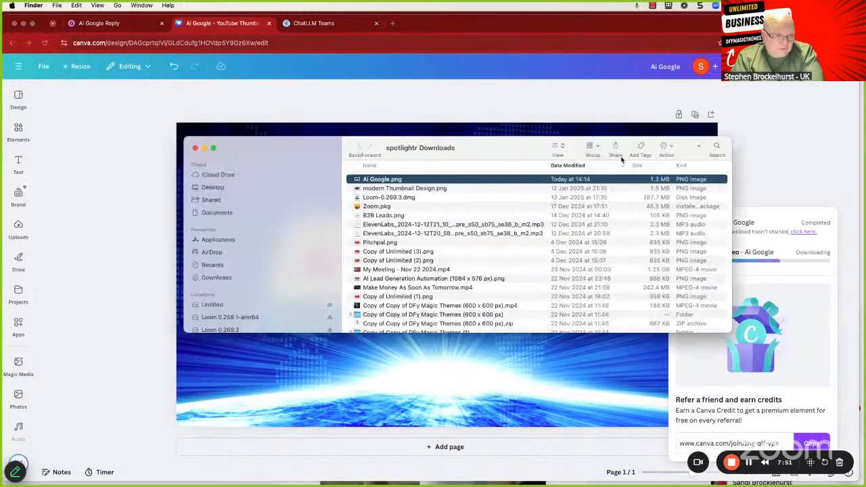
left_click_drag(531, 152, 2, 177)
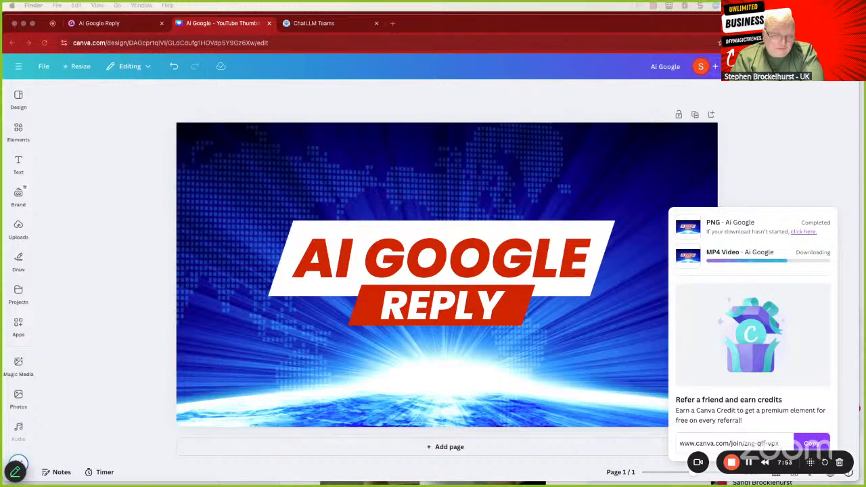
left_click(89, 24)
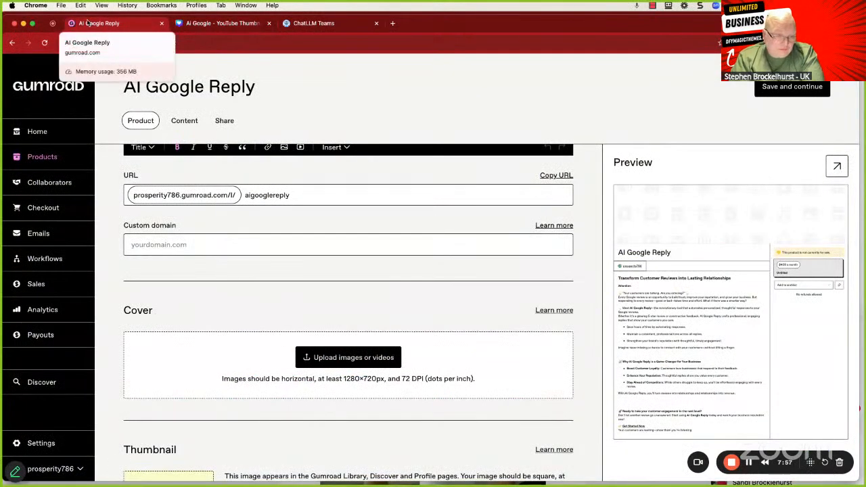
- Upload Ai Google.png from the spotlightr Downloads folder as the product's cover image
scroll(324, 311, "down", 3)
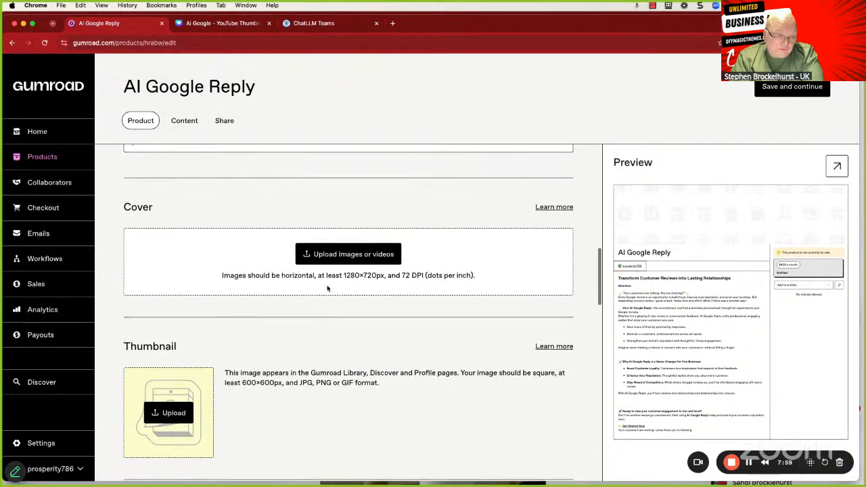
left_click(337, 256)
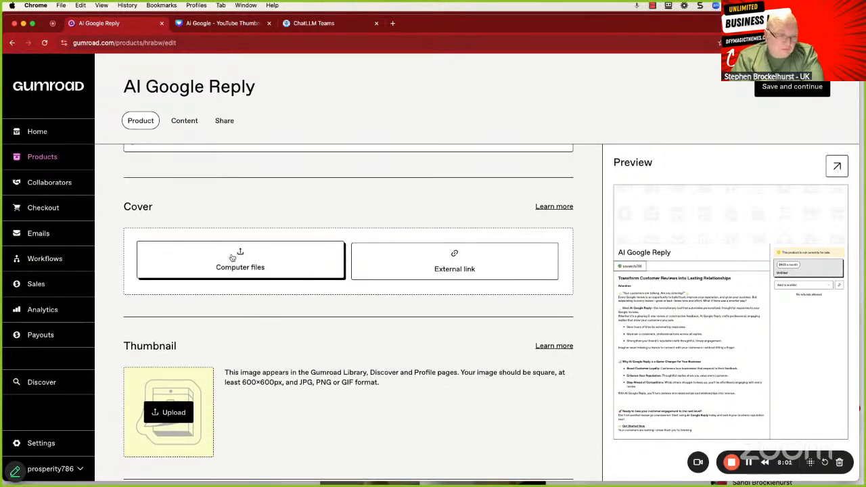
left_click(232, 257)
left_click(232, 258)
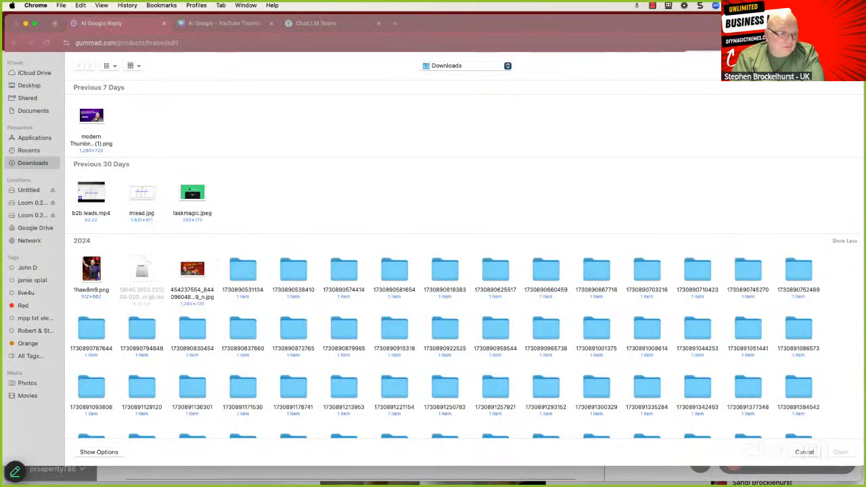
left_click_drag(404, 113, 410, 106)
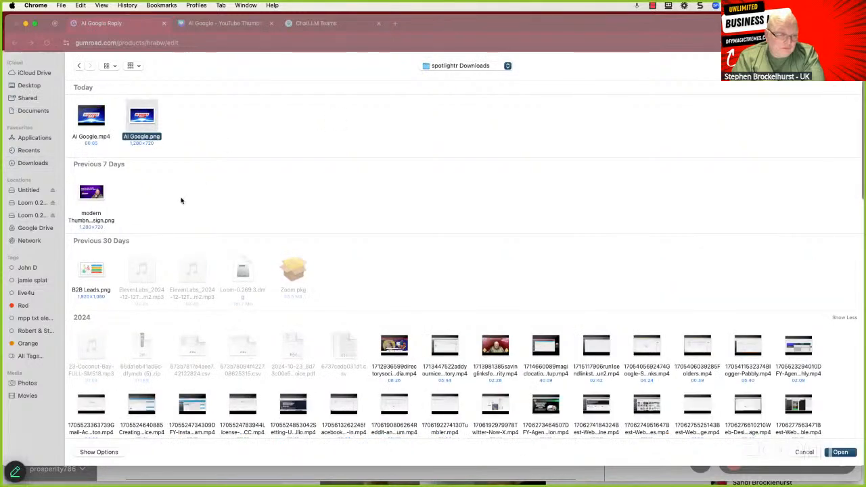
left_click(840, 452)
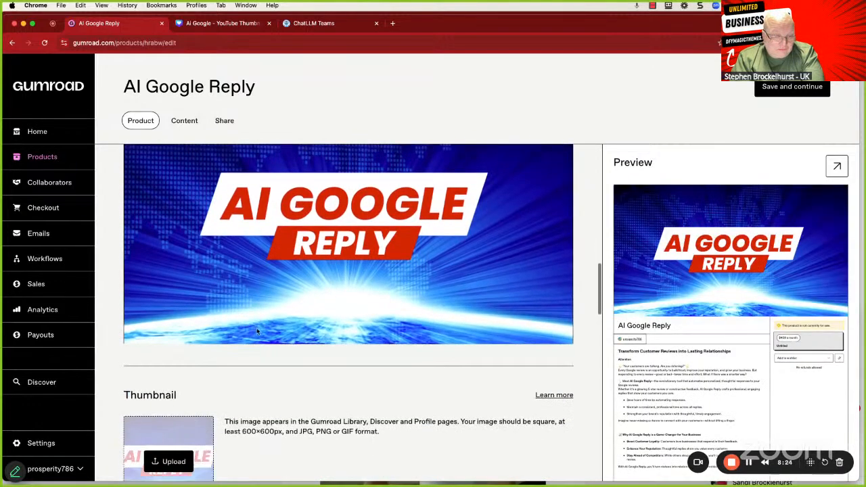
- Switch to the Canva thumbnail design, create a resized copy at 600 x 600 px and open that copy
scroll(256, 331, "down", 3)
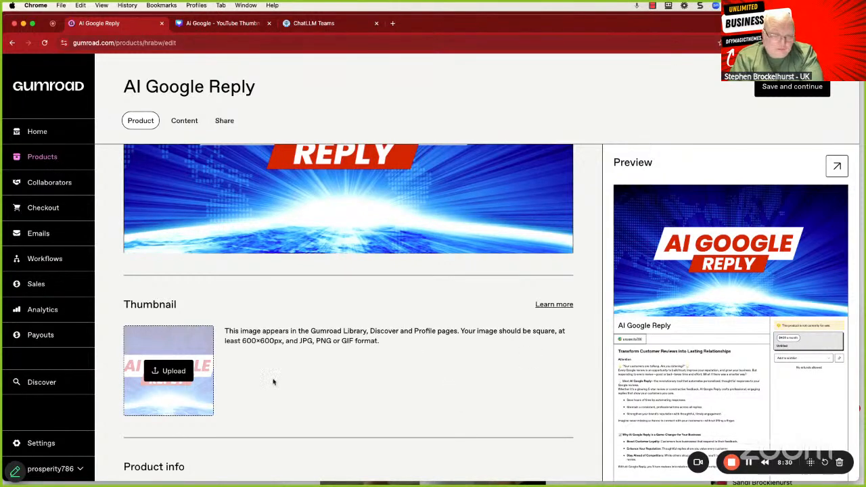
left_click(223, 23)
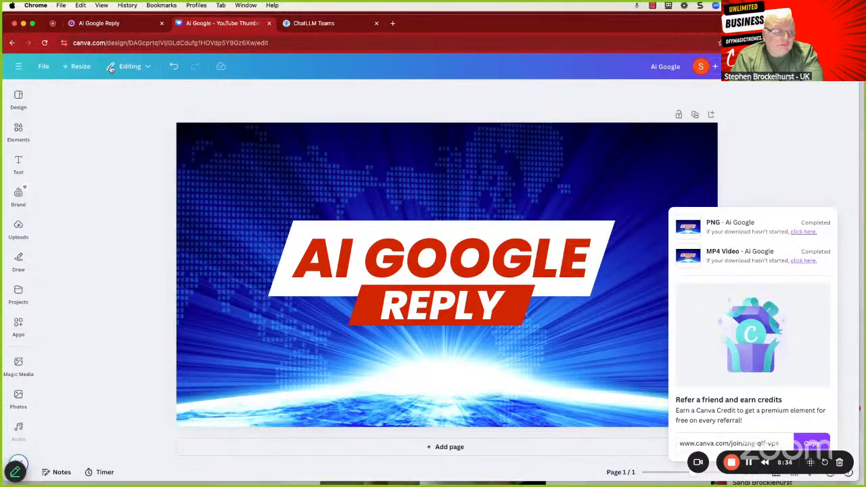
left_click(80, 66)
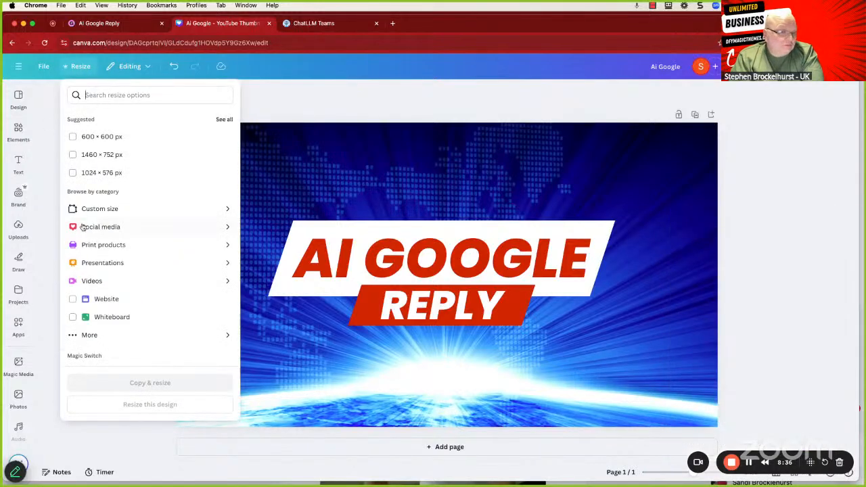
left_click(110, 209)
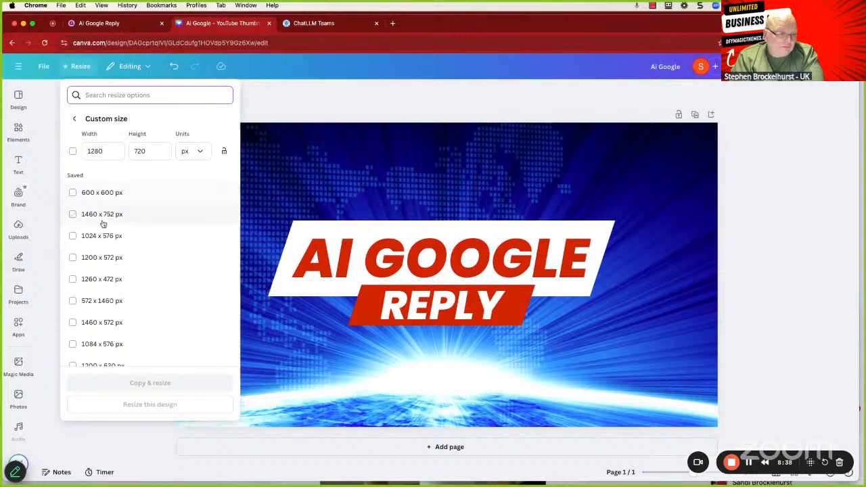
left_click(101, 192)
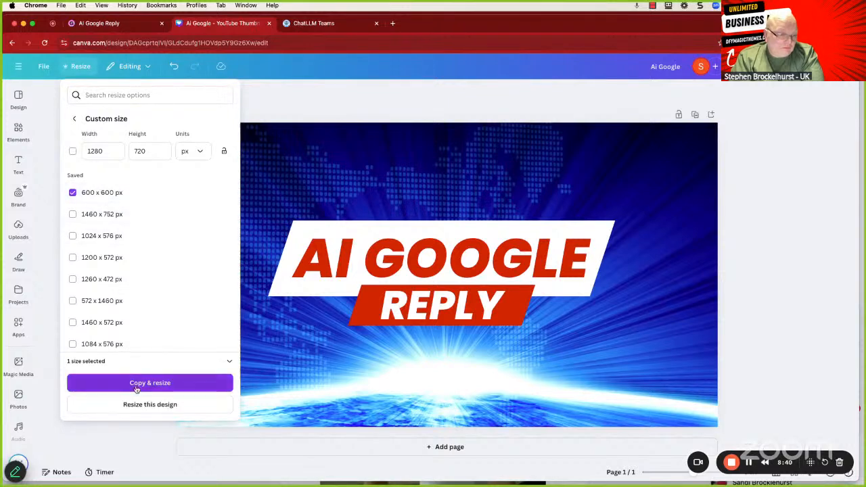
left_click(136, 383)
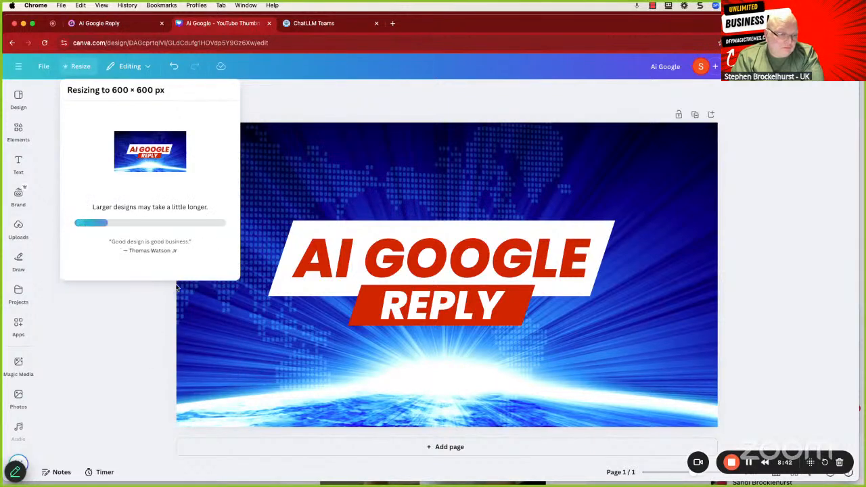
left_click(171, 169)
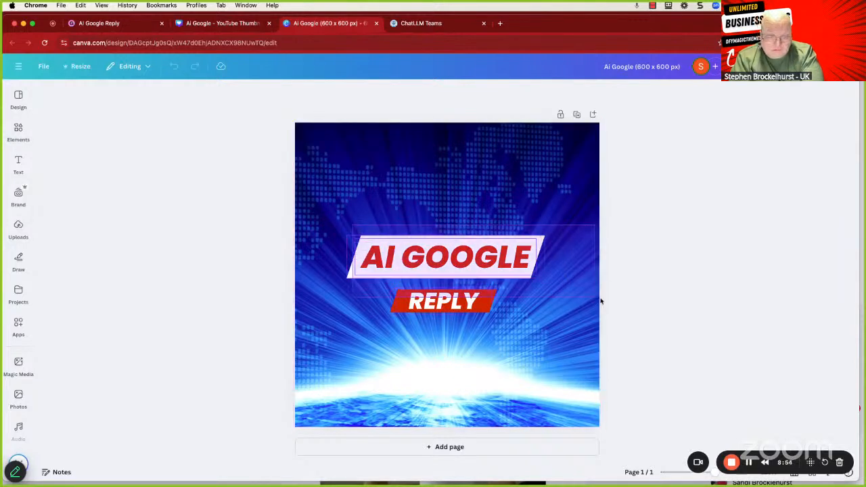
- Enlarge the AI GOOGLE and REPLY banners together to nearly the full width of the square design and reposition them
left_click(556, 282)
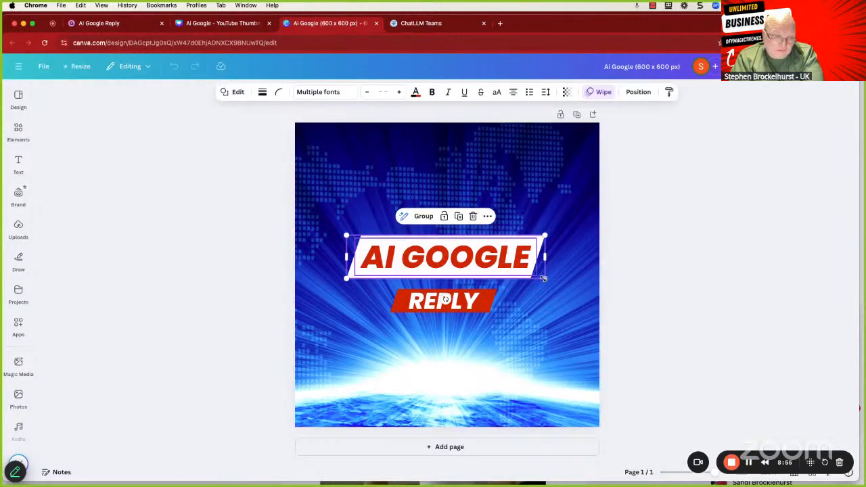
left_click_drag(330, 215, 603, 372)
left_click_drag(545, 314, 628, 392)
left_click_drag(502, 319, 459, 289)
left_click_drag(600, 323, 587, 323)
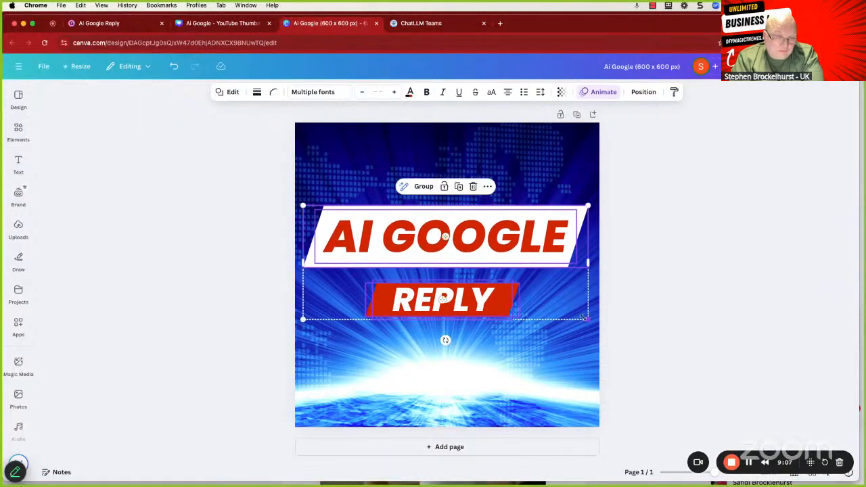
left_click(722, 144)
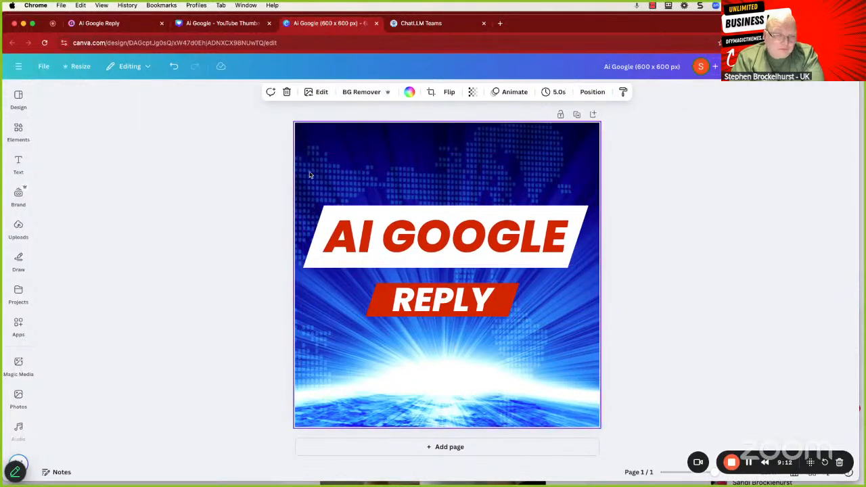
- Align the AI GOOGLE and REPLY banner elements to their common horizontal center
left_click(445, 236)
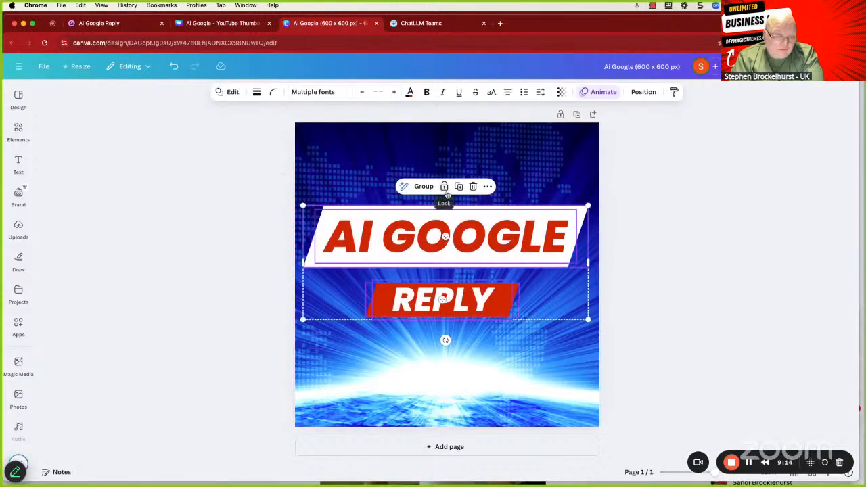
left_click(487, 186)
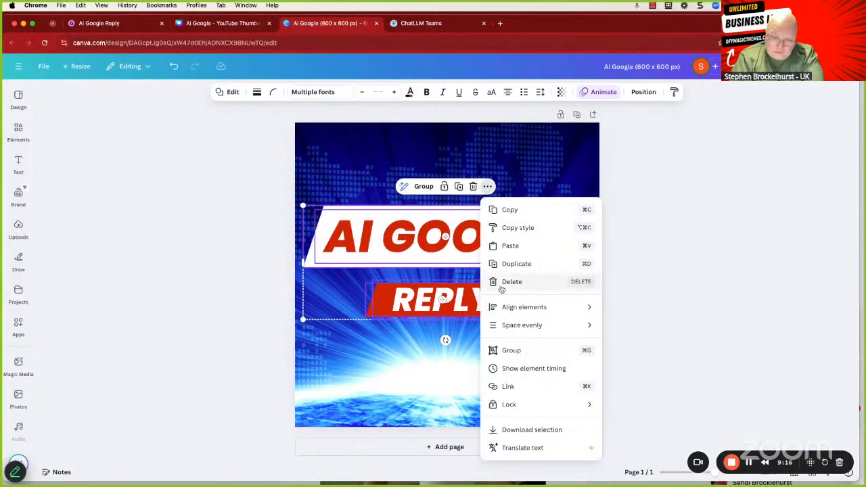
mouse_move(532, 307)
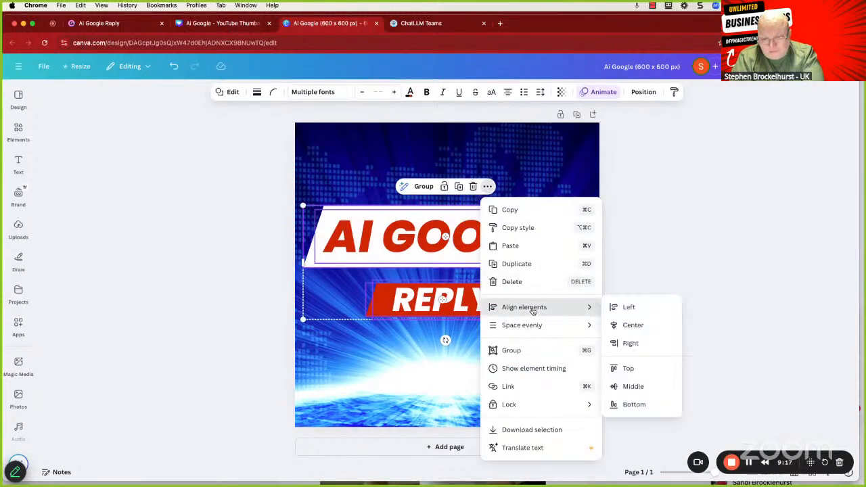
left_click(621, 324)
left_click(660, 173)
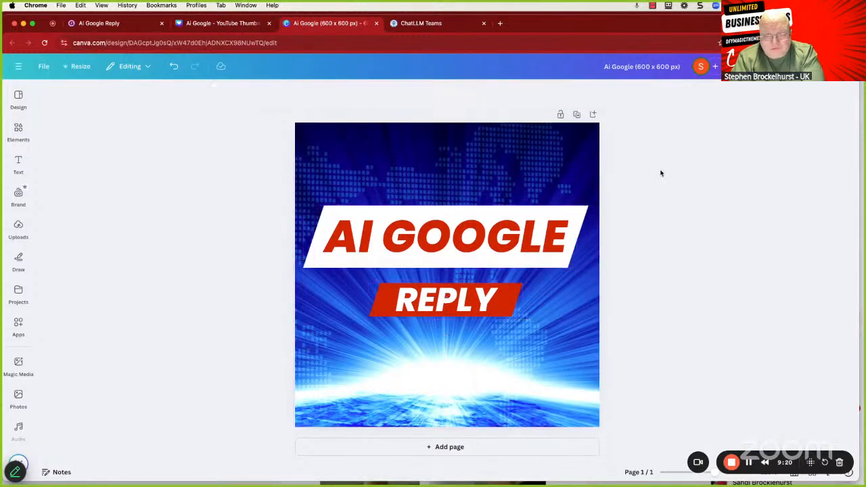
- Download the 600 x 600 px design as a PNG image
left_click(834, 67)
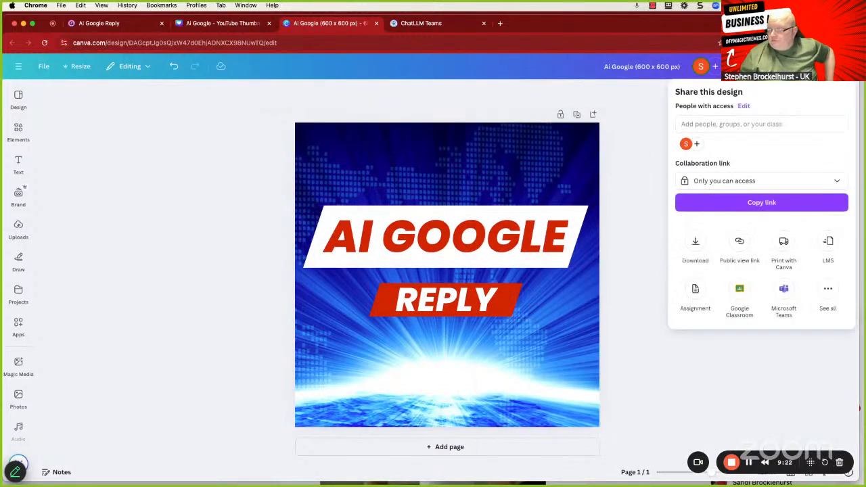
left_click(695, 245)
left_click(715, 132)
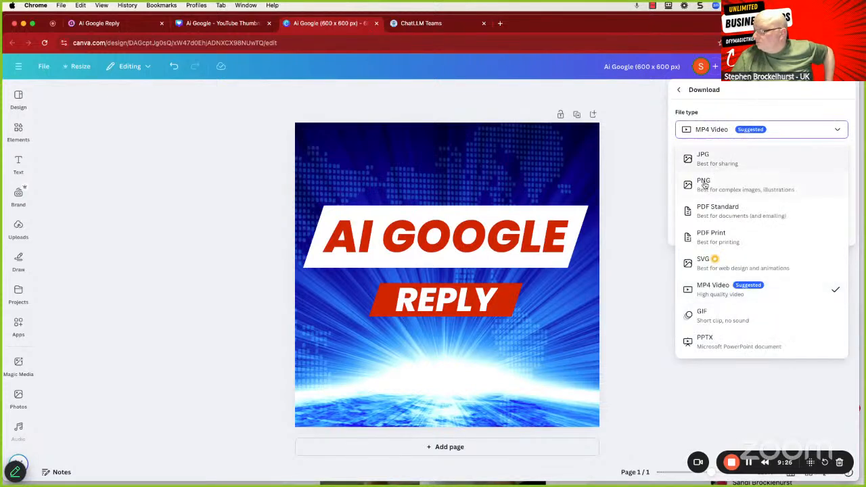
left_click(703, 182)
left_click(748, 308)
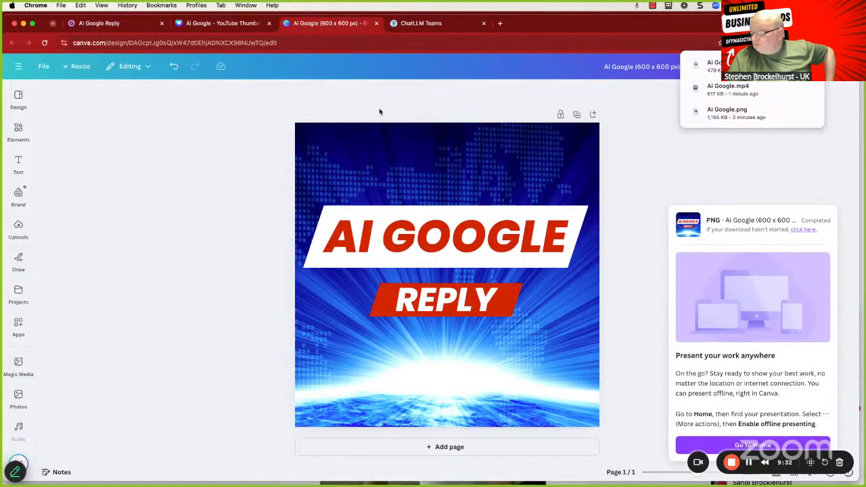
- Return to the Gumroad product and upload Ai Google (600 x 600 px).png as its thumbnail
left_click(101, 26)
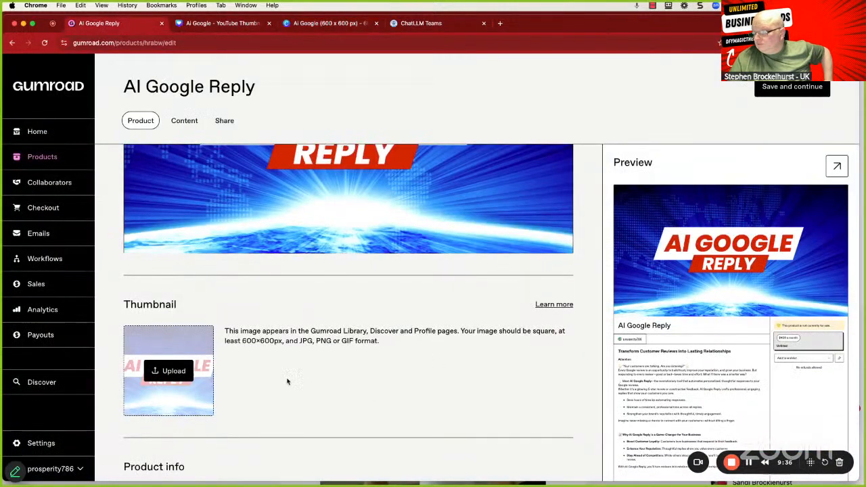
left_click(172, 369)
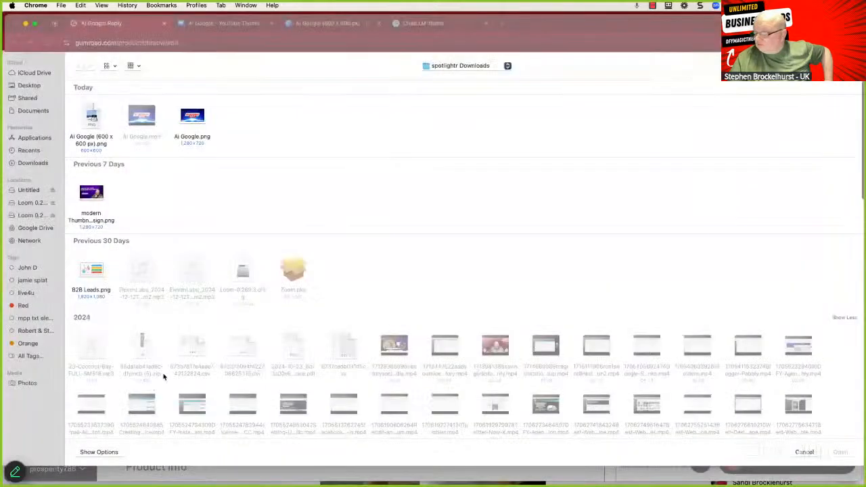
left_click(87, 136)
left_click(839, 452)
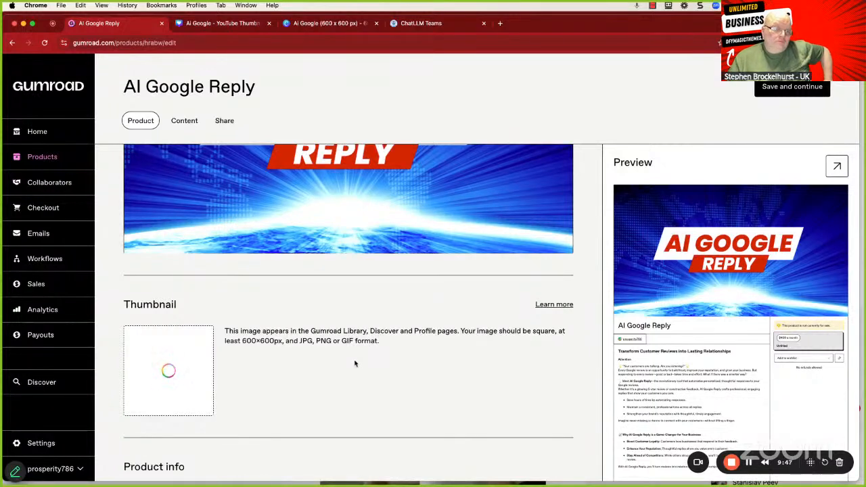
- Enter "Automated Reviews on your Google profile, When a customer leaves a review." as the product summary and name the tier "Ai Google Reply"
scroll(353, 364, "down", 5)
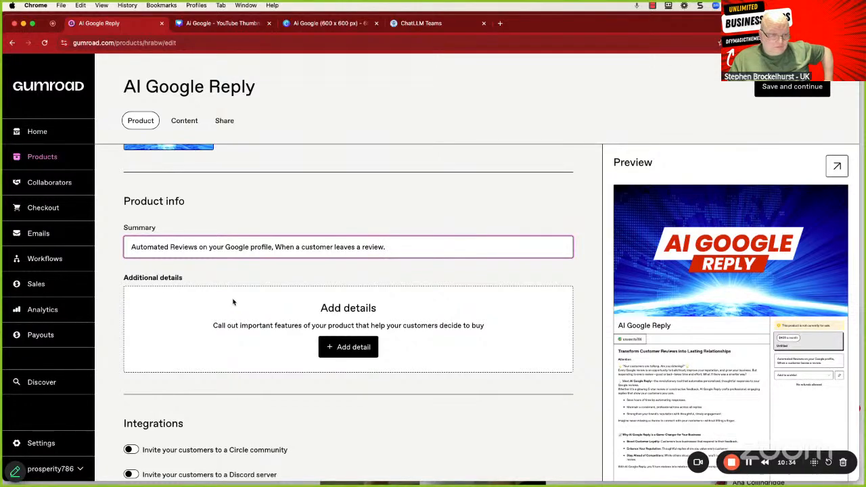
scroll(236, 305, "down", 3)
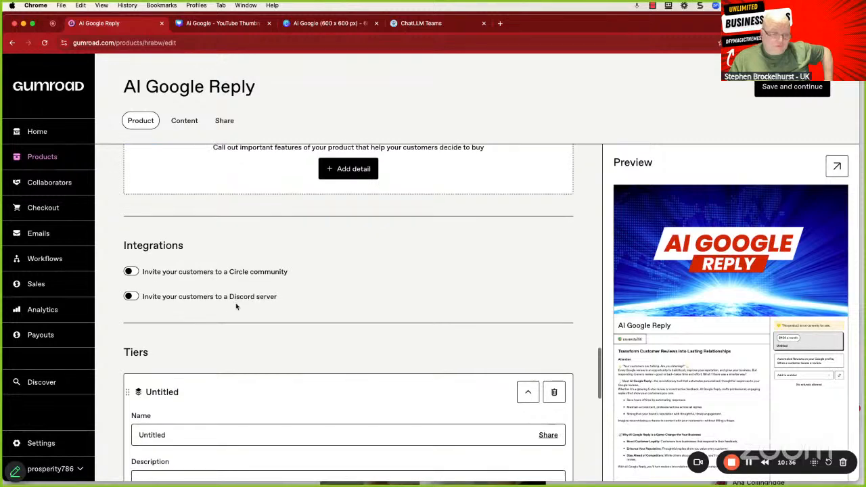
scroll(247, 294, "down", 3)
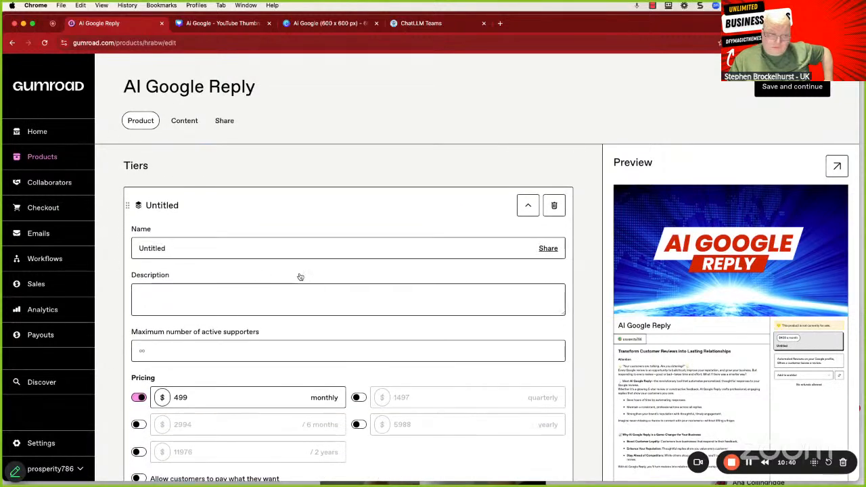
scroll(282, 267, "down", 2)
scroll(176, 176, "up", 2)
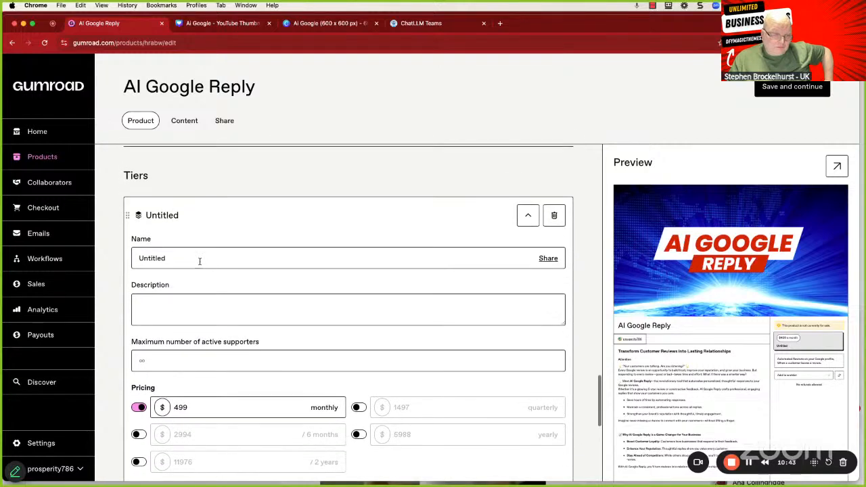
left_click_drag(199, 259, 125, 258)
key("super+v")
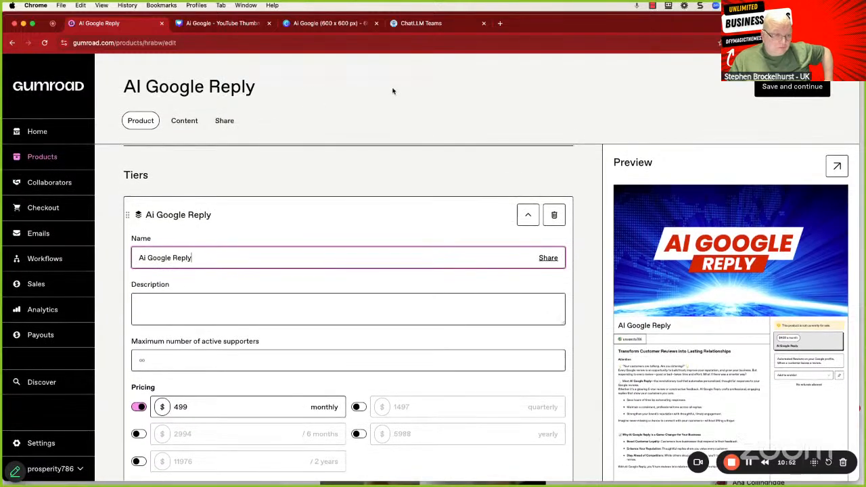
- Switch to ChatLLM and ask it to create a short description of AI Google Reply in the sales copy chat
left_click(436, 25)
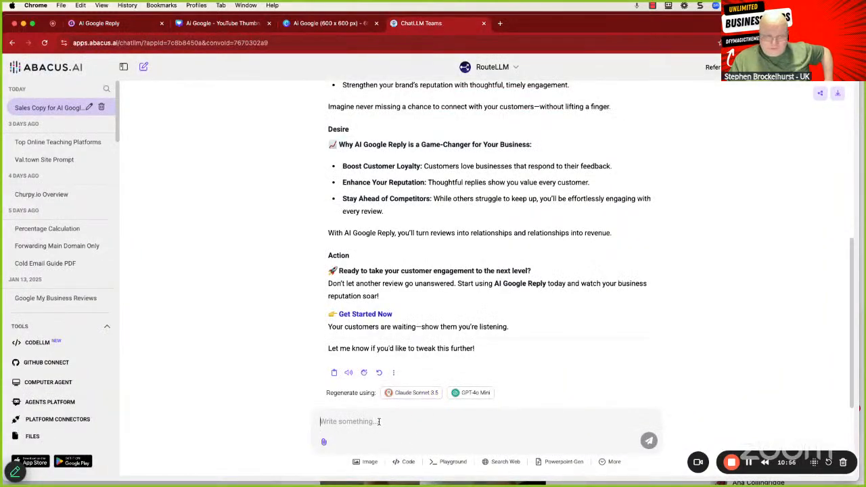
type("create")
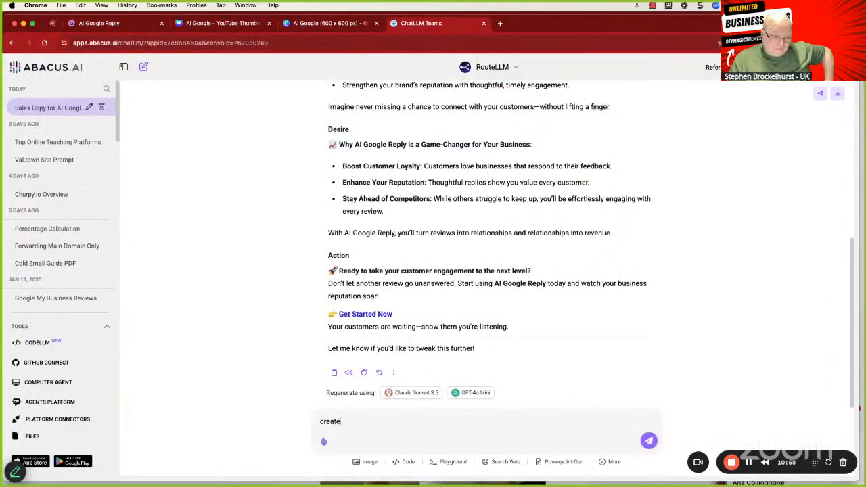
type(" me a short")
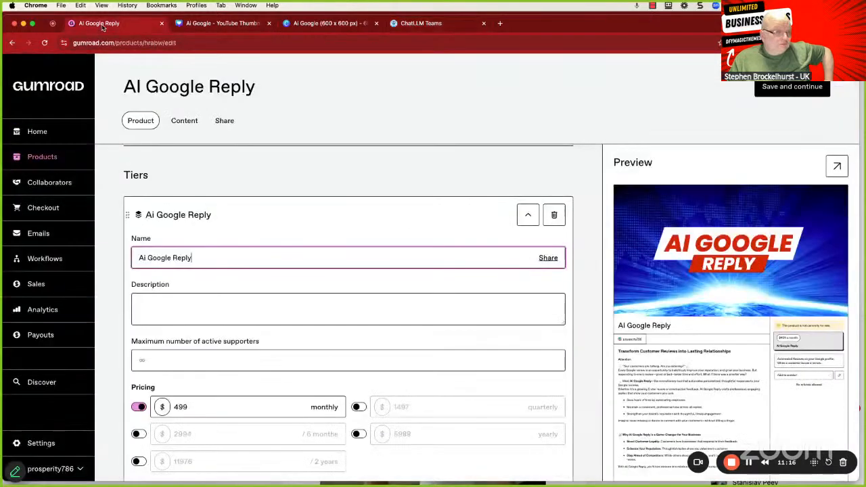
- Fill the Gumroad tier's description with the AI-written text beginning "AI Google Reply is an intelligent tool that automates personalized responses to Google reviews"
left_click(198, 310)
type("AI Google Reply is an intelligent tool that automates personalized responses to Google reviews, helping businesses save time, enhance customer relationships, and boost their online reputation. Whether it's a glowing review or constructive feedback, AI Google Reply ensures every customer feels valued with thoughtful, professional replies.")
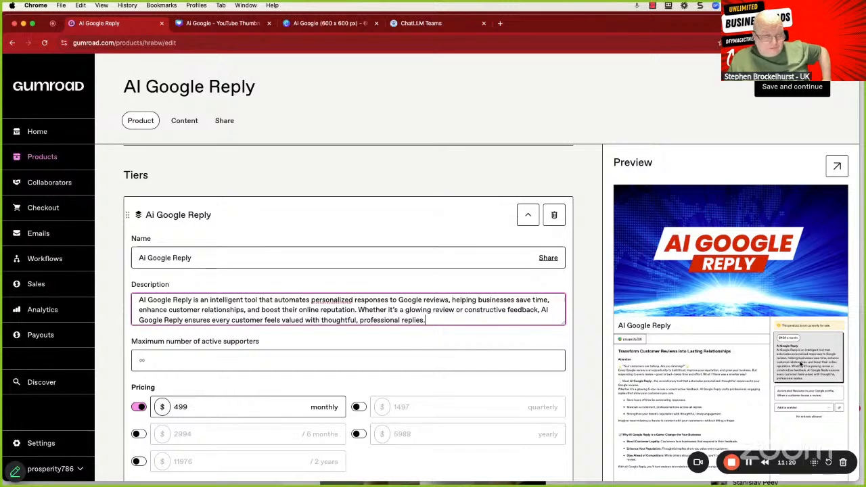
scroll(284, 325, "down", 5)
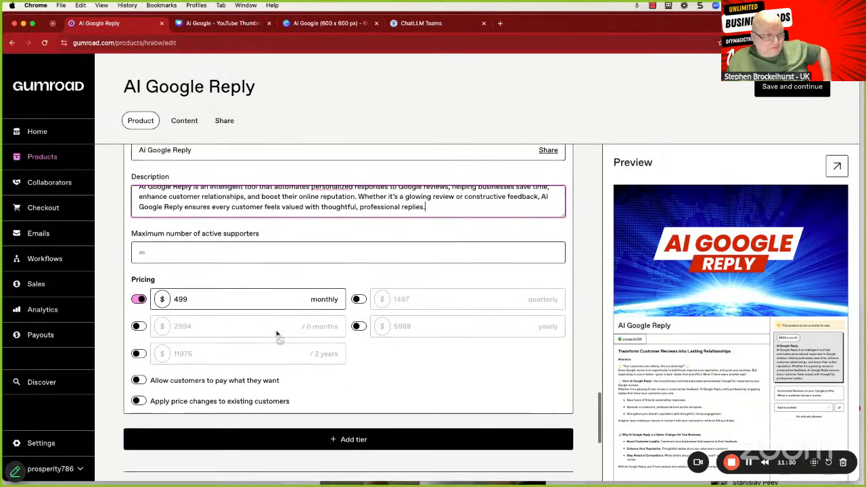
scroll(221, 329, "down", 1)
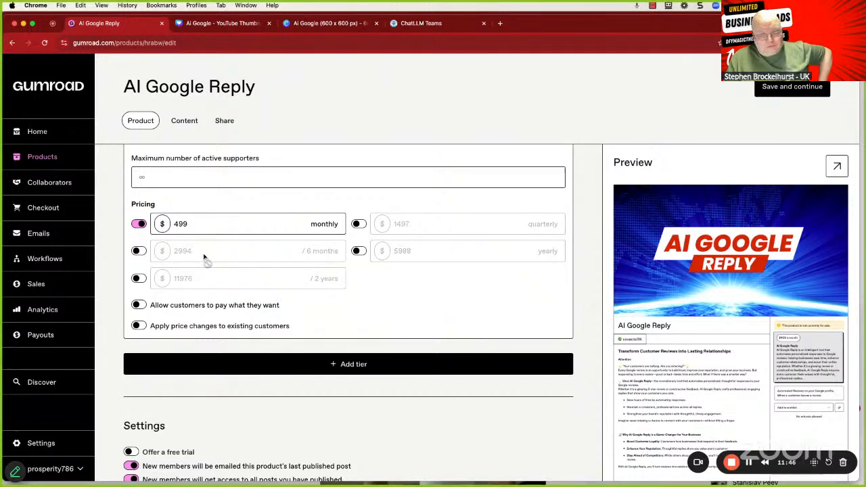
scroll(204, 257, "down", 3)
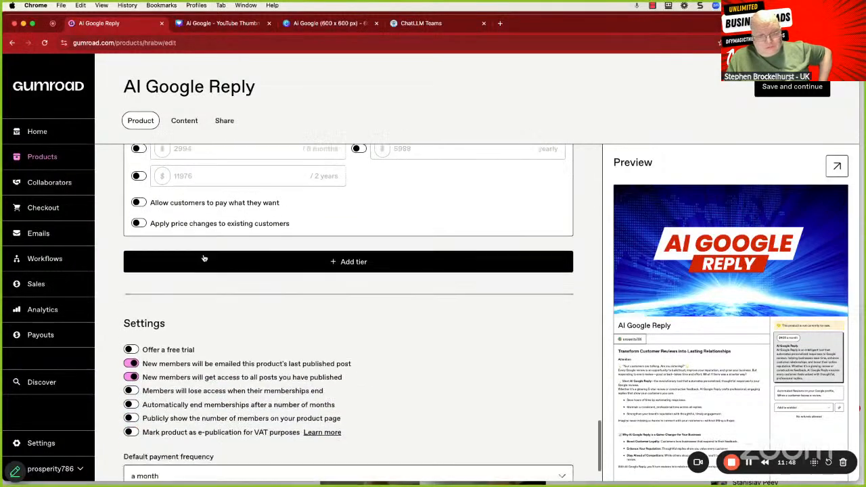
scroll(204, 258, "down", 2)
left_click(131, 293)
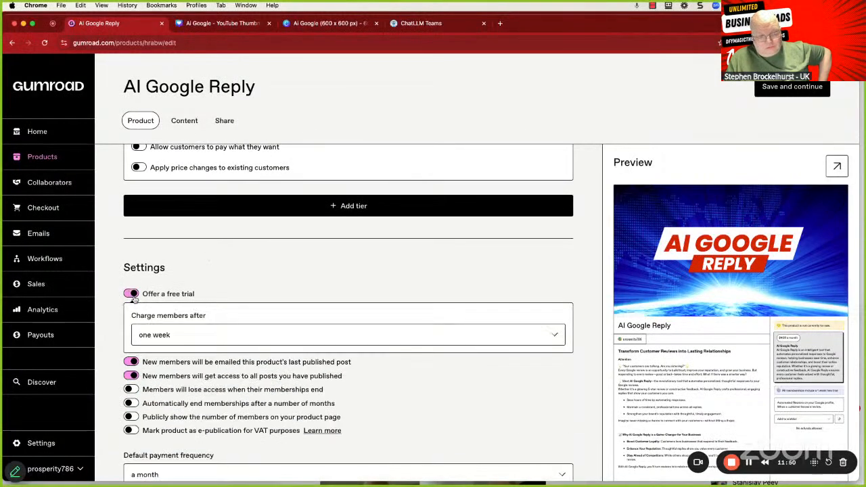
left_click(190, 341)
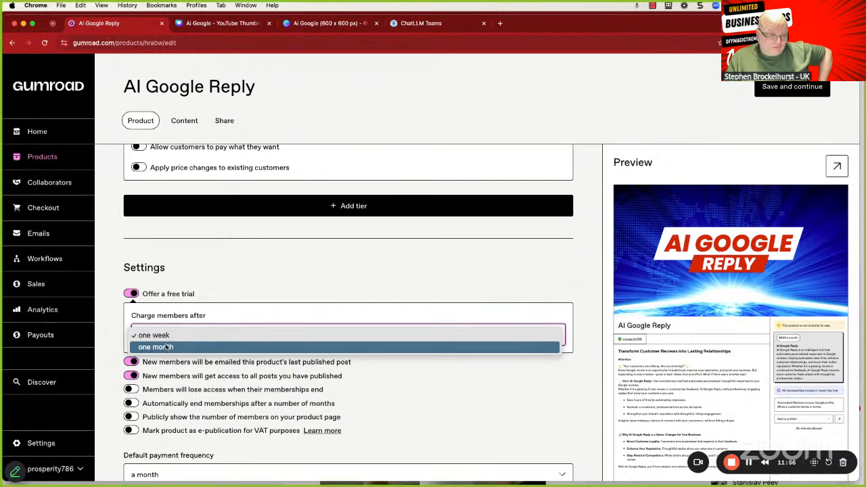
left_click(134, 316)
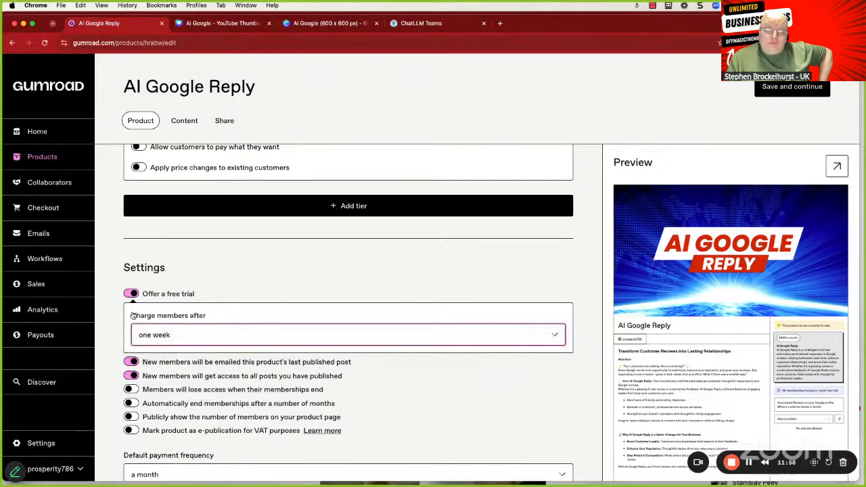
left_click(131, 294)
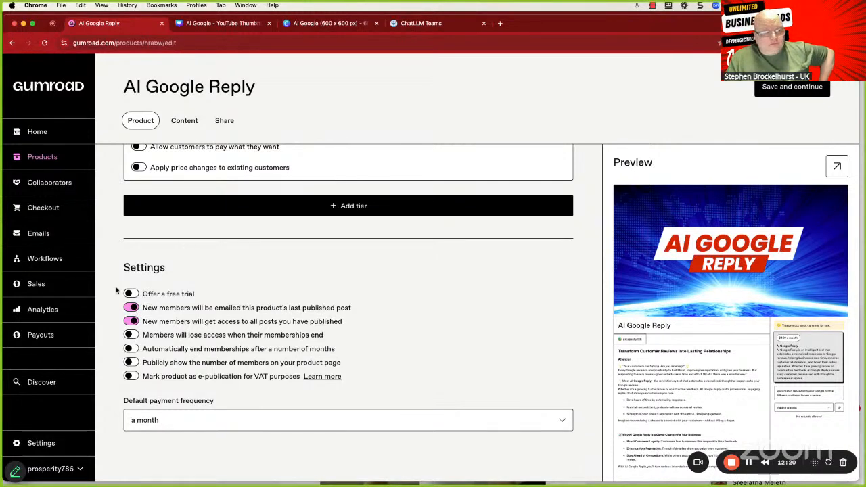
- Save the AI Google Reply product's details, tier and membership settings, and continue to the next stage of product setup
left_click(808, 88)
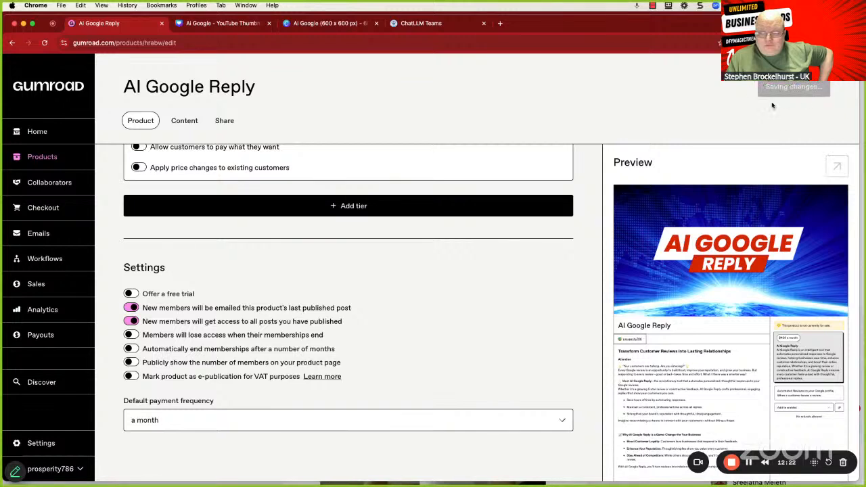